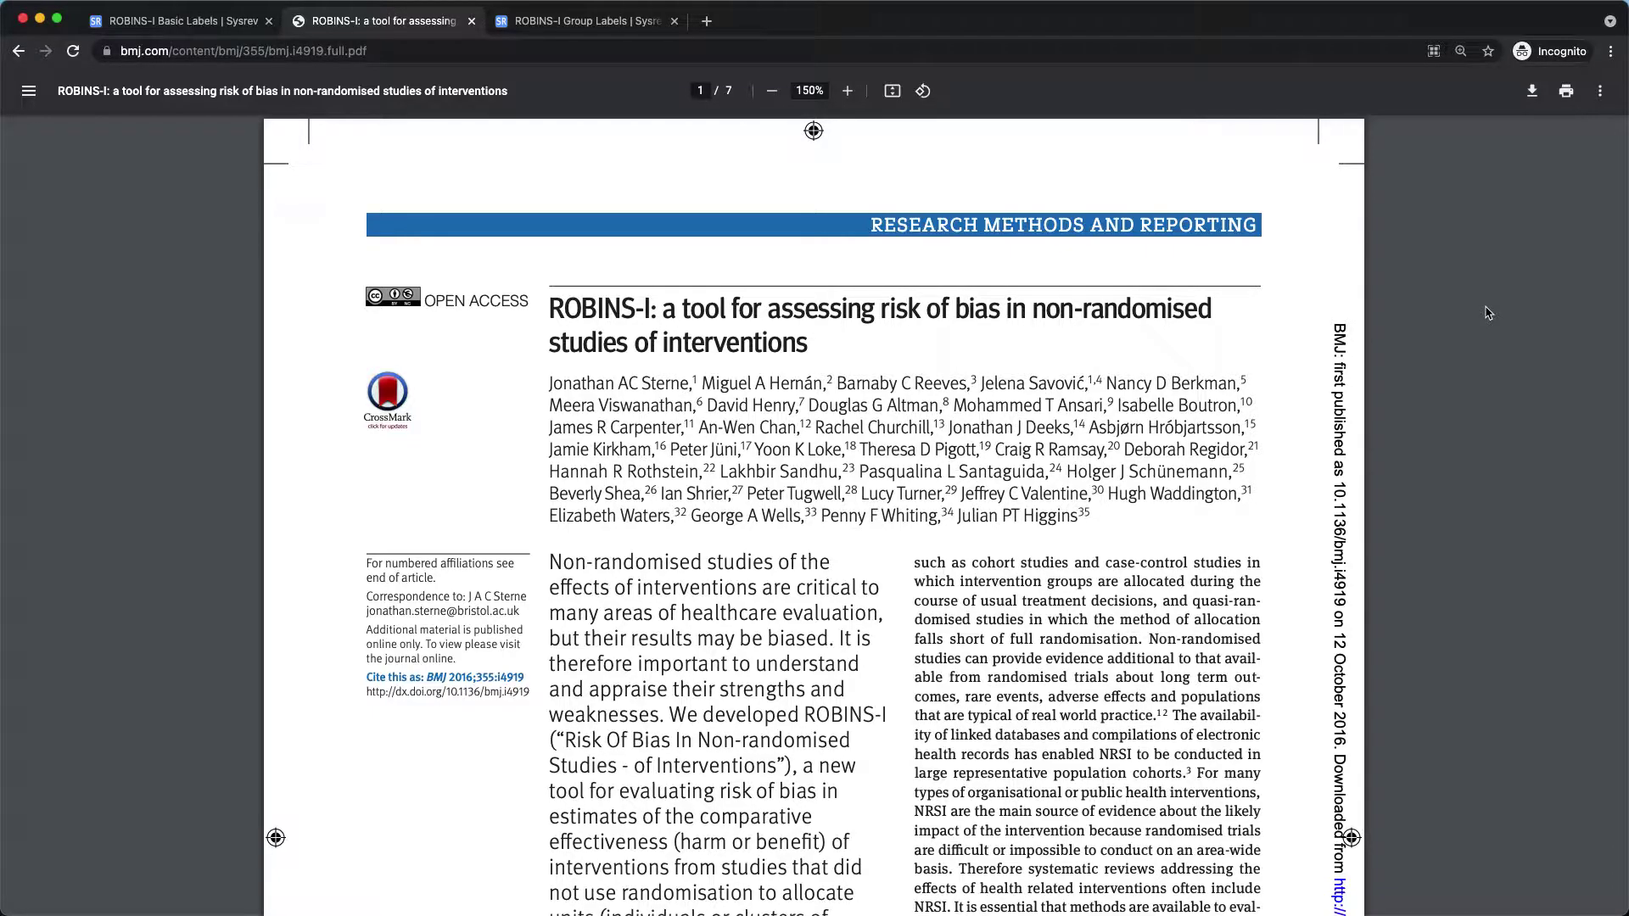
Scroll the ROBINS-I paper to Table 1's bias domains, then go to the Basic Labels project.
scroll(1486, 312, down, 20)
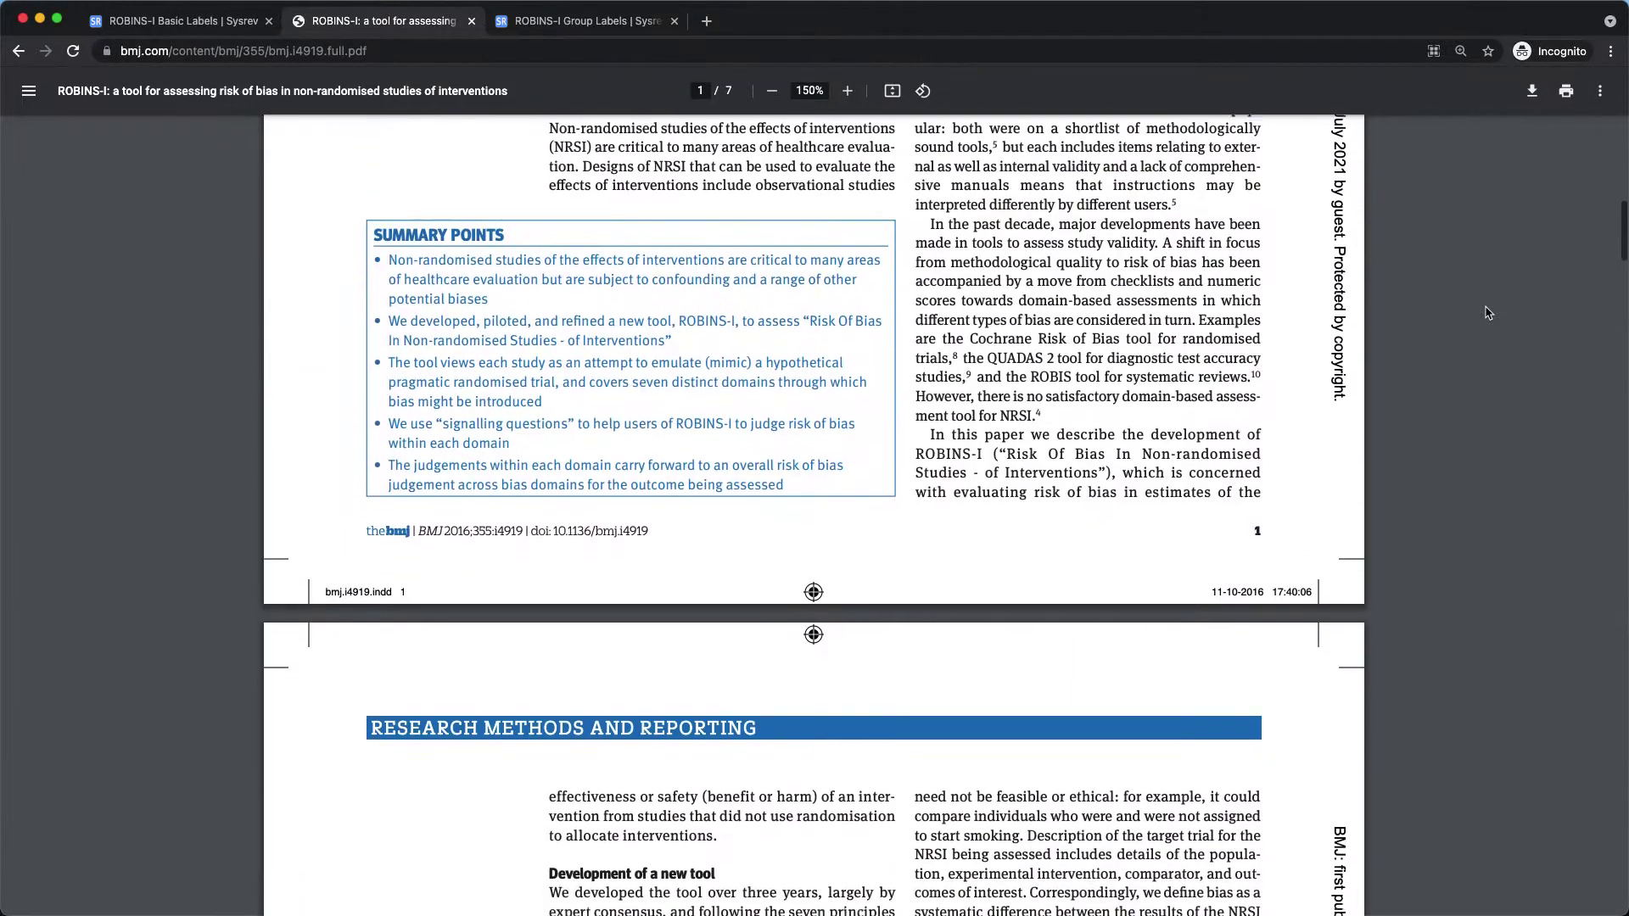
scroll(1486, 312, down, 20)
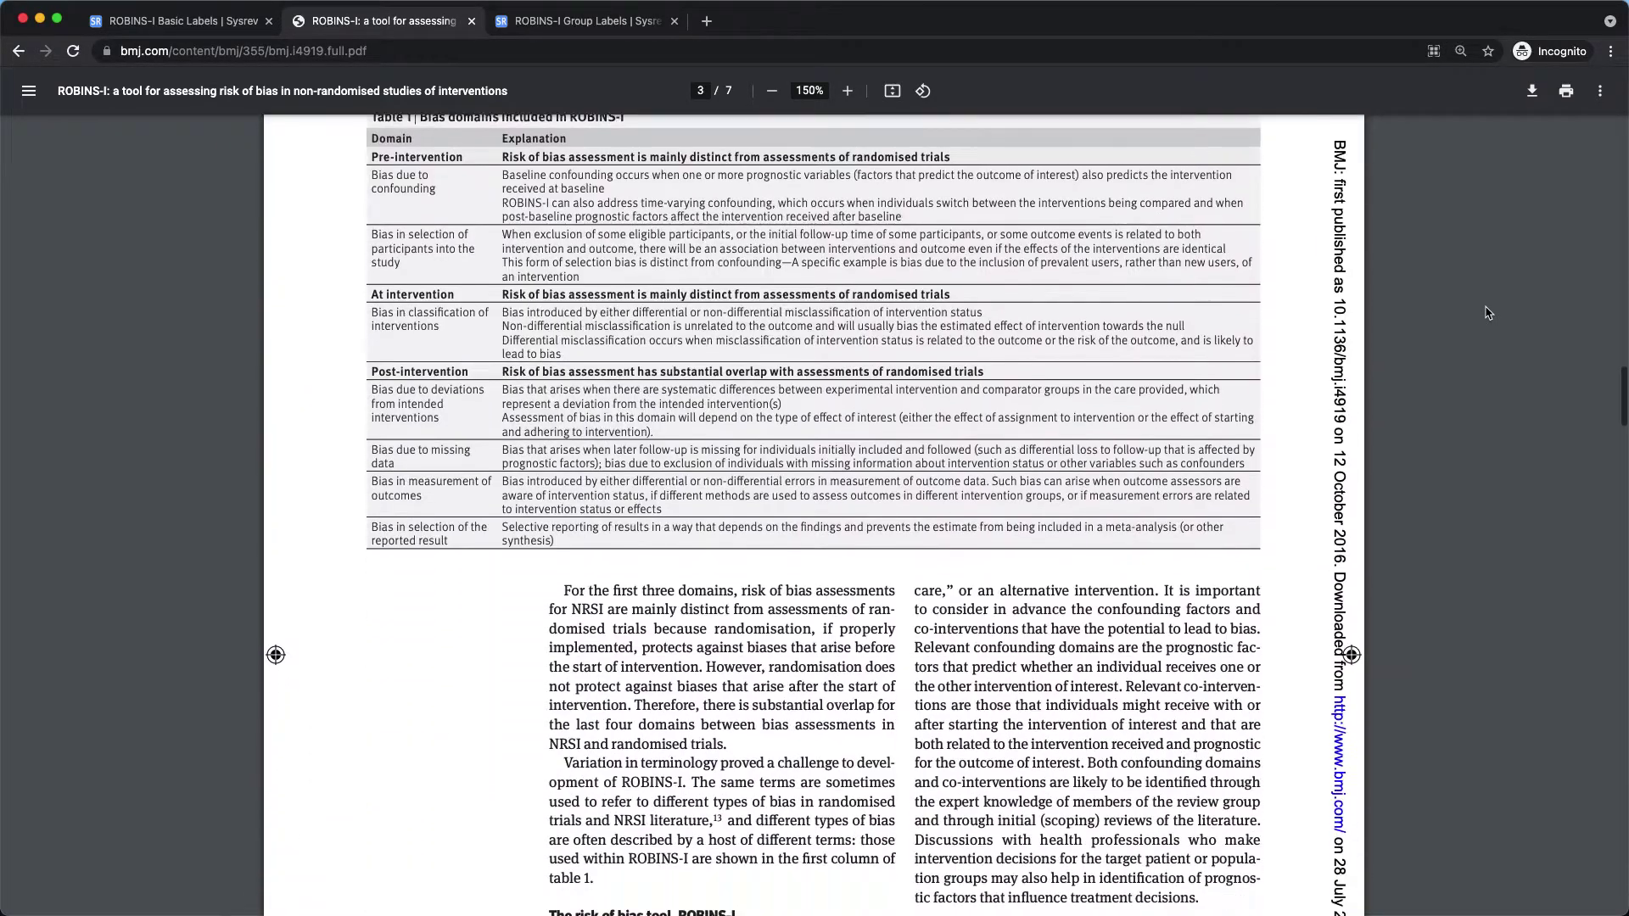
scroll(1486, 312, down, 2)
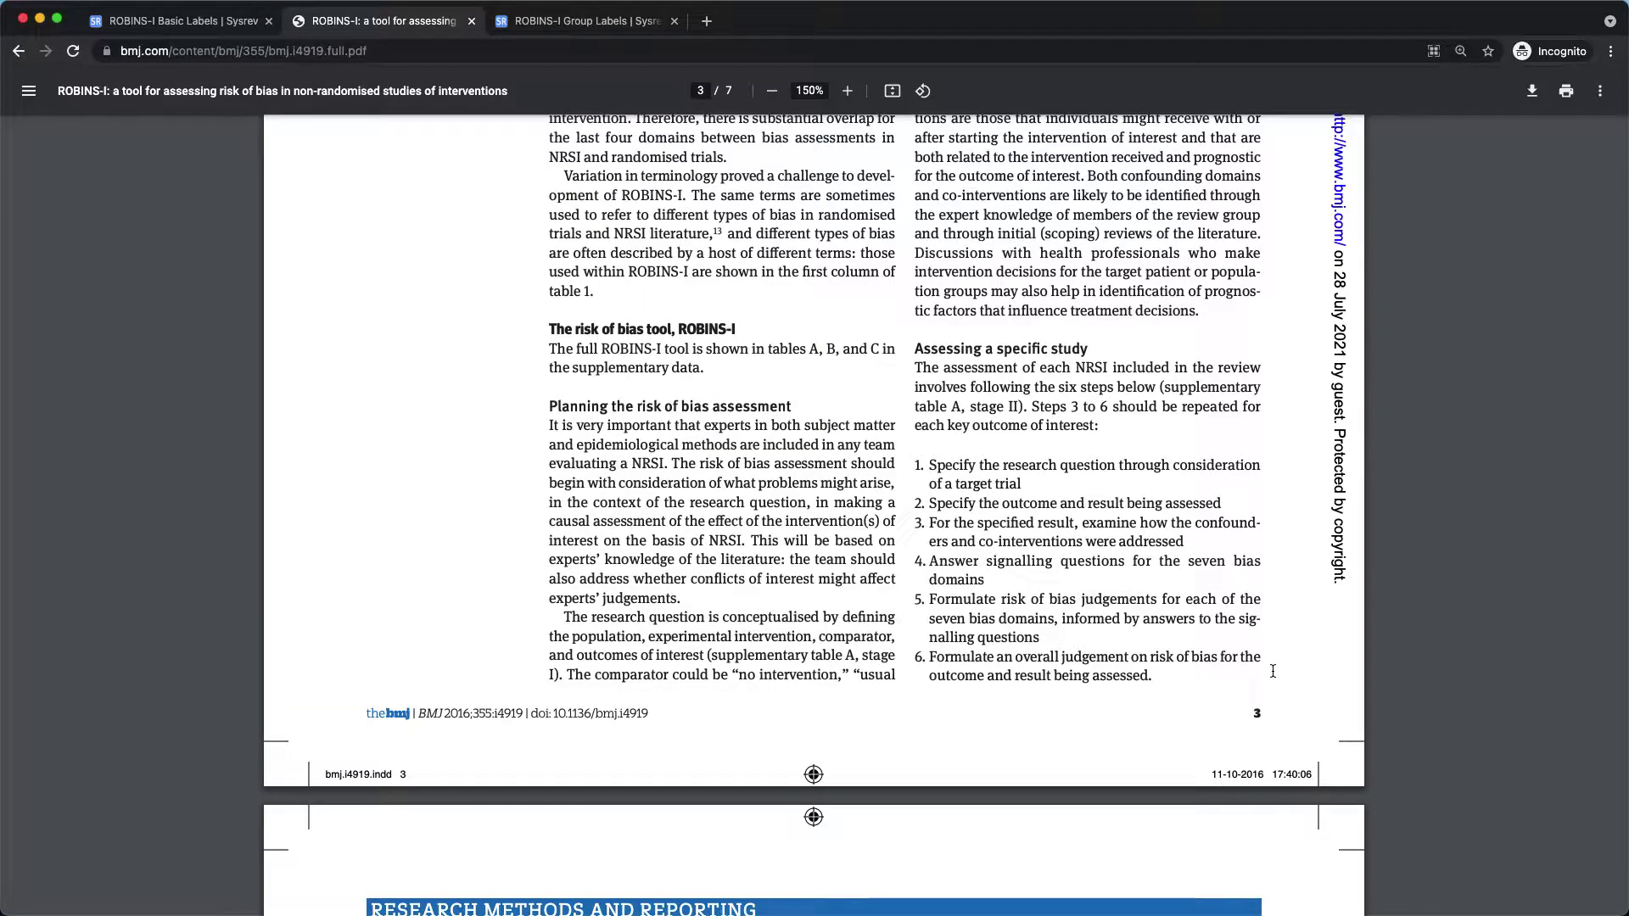
scroll(1273, 671, up, 3)
scroll(1272, 671, up, 12)
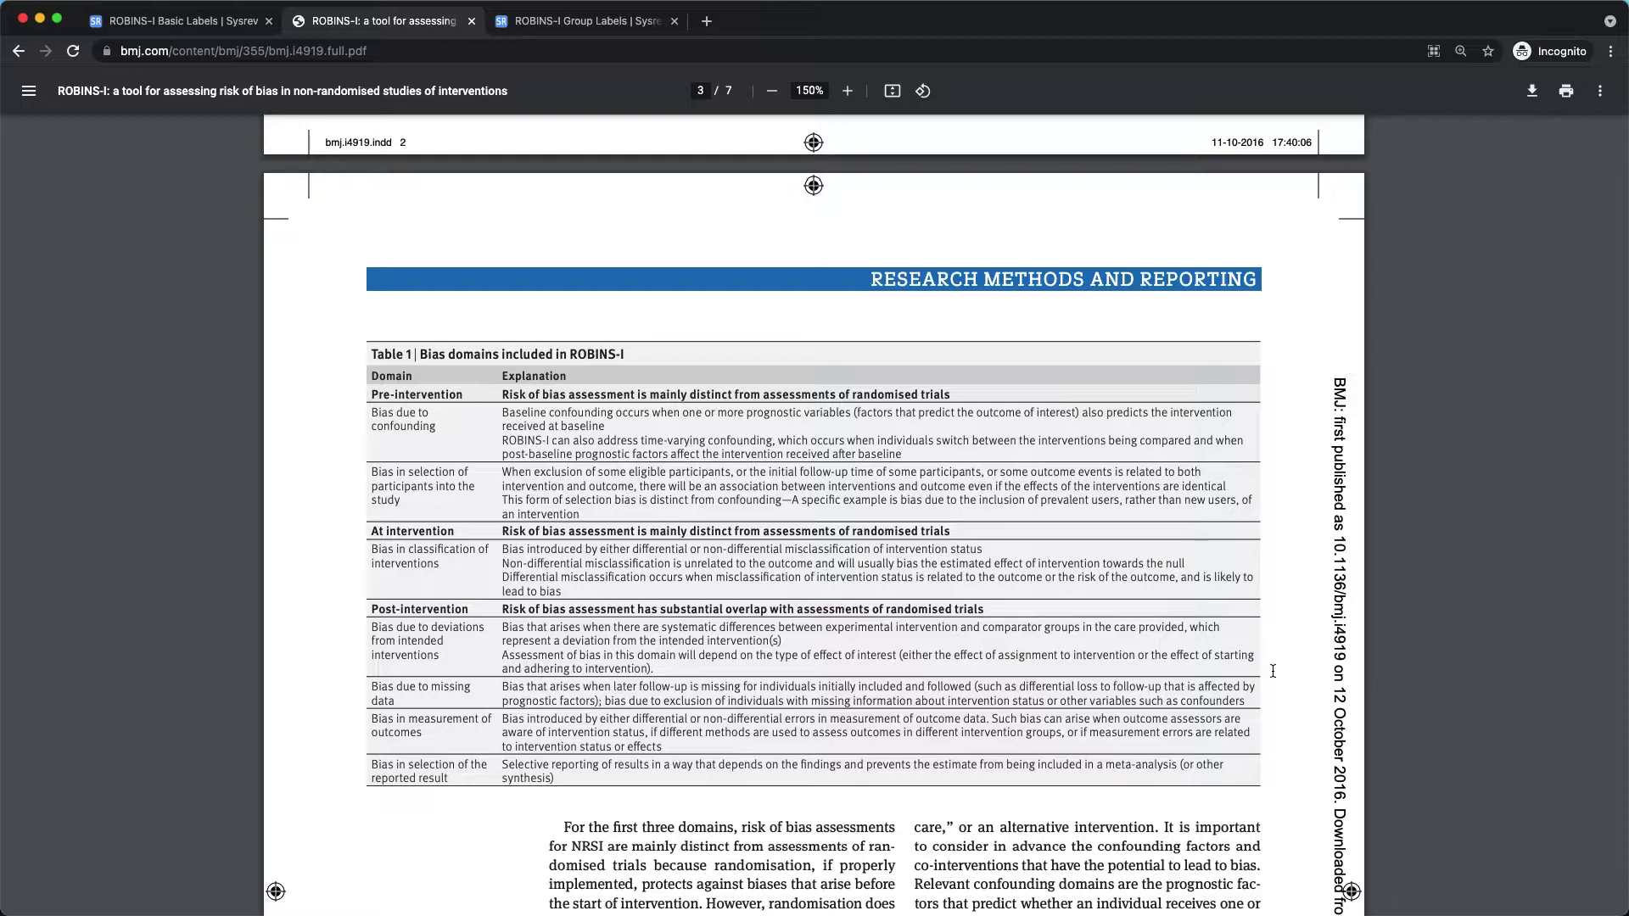
key(ctrl+shift+Tab)
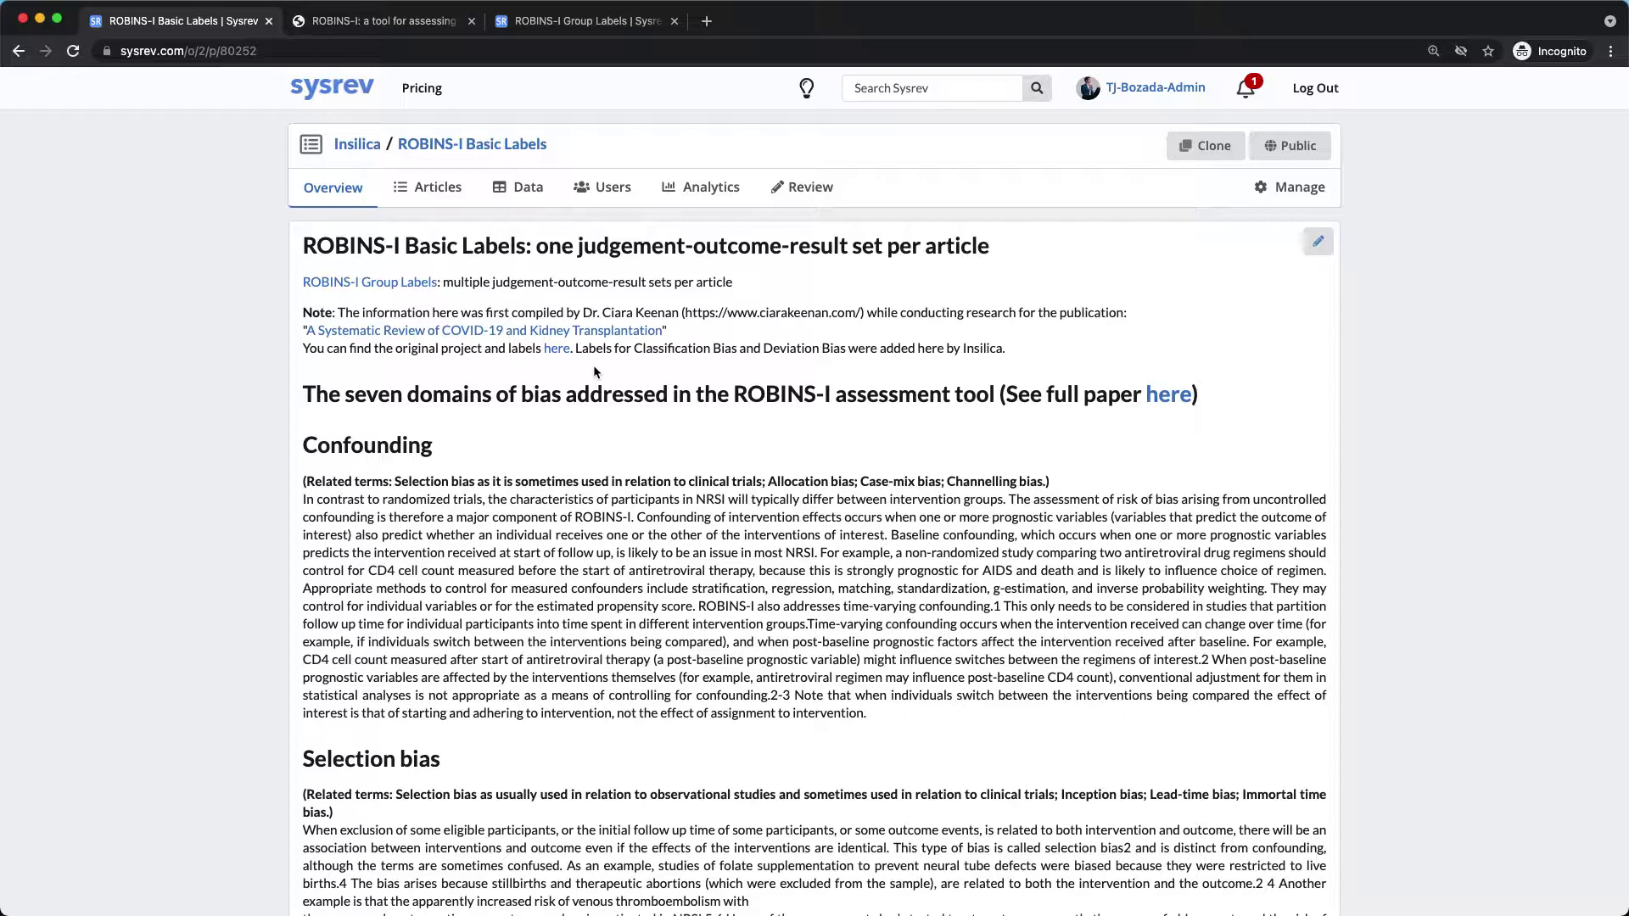
Inspect the Basic Labels project's label definitions, then see how they appear on the Review page.
click(1265, 187)
click(496, 226)
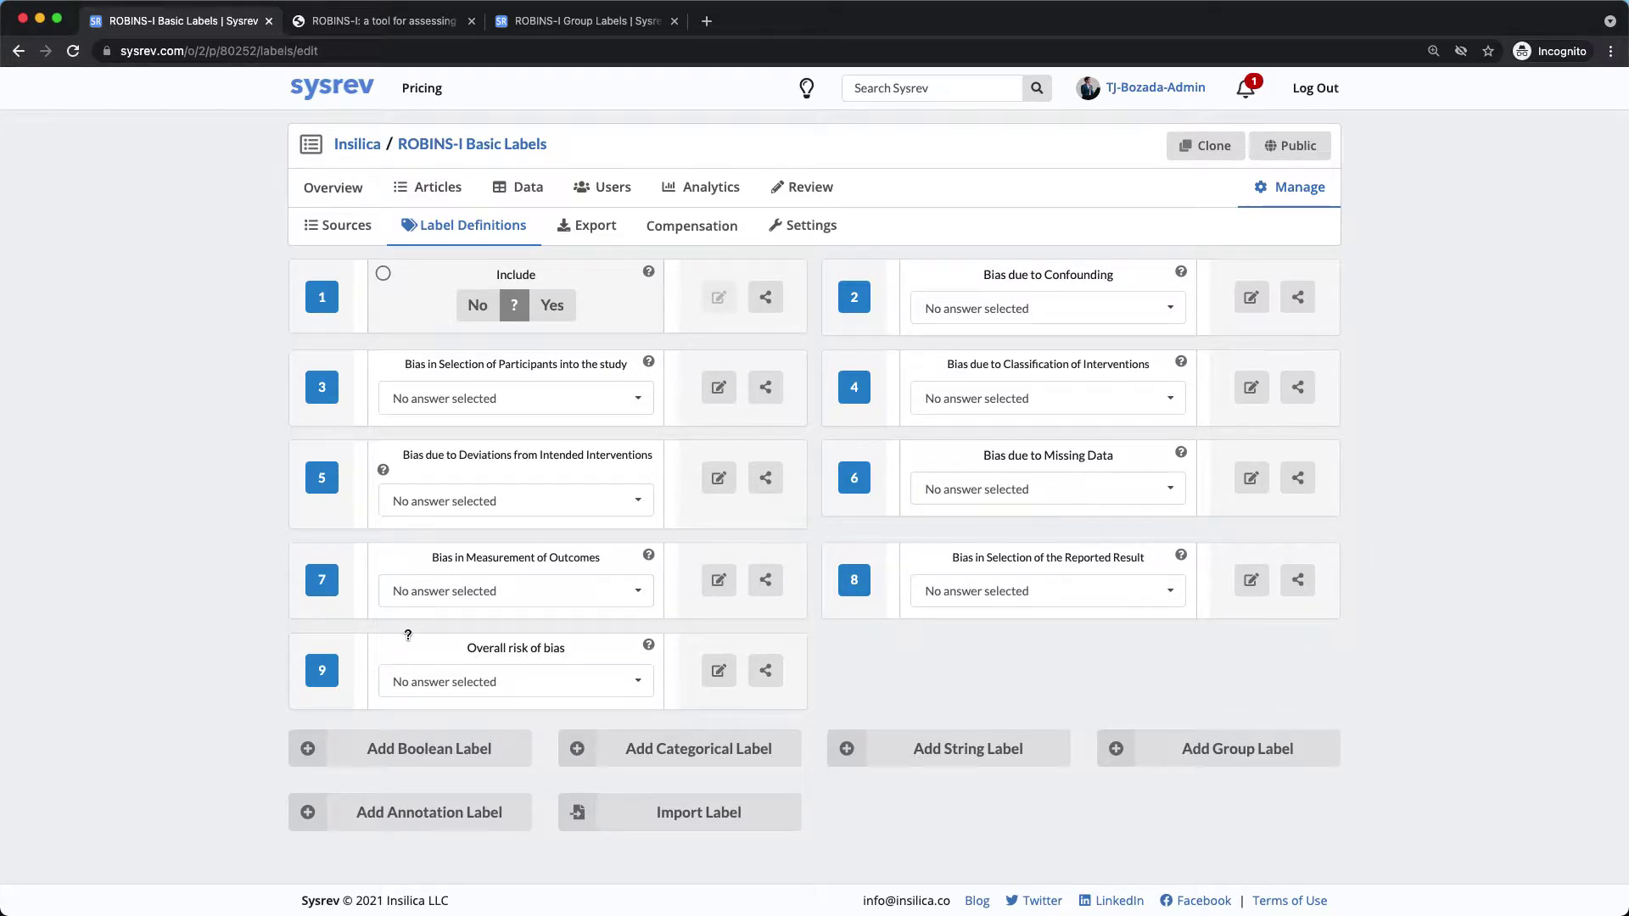
mouse_move(412, 644)
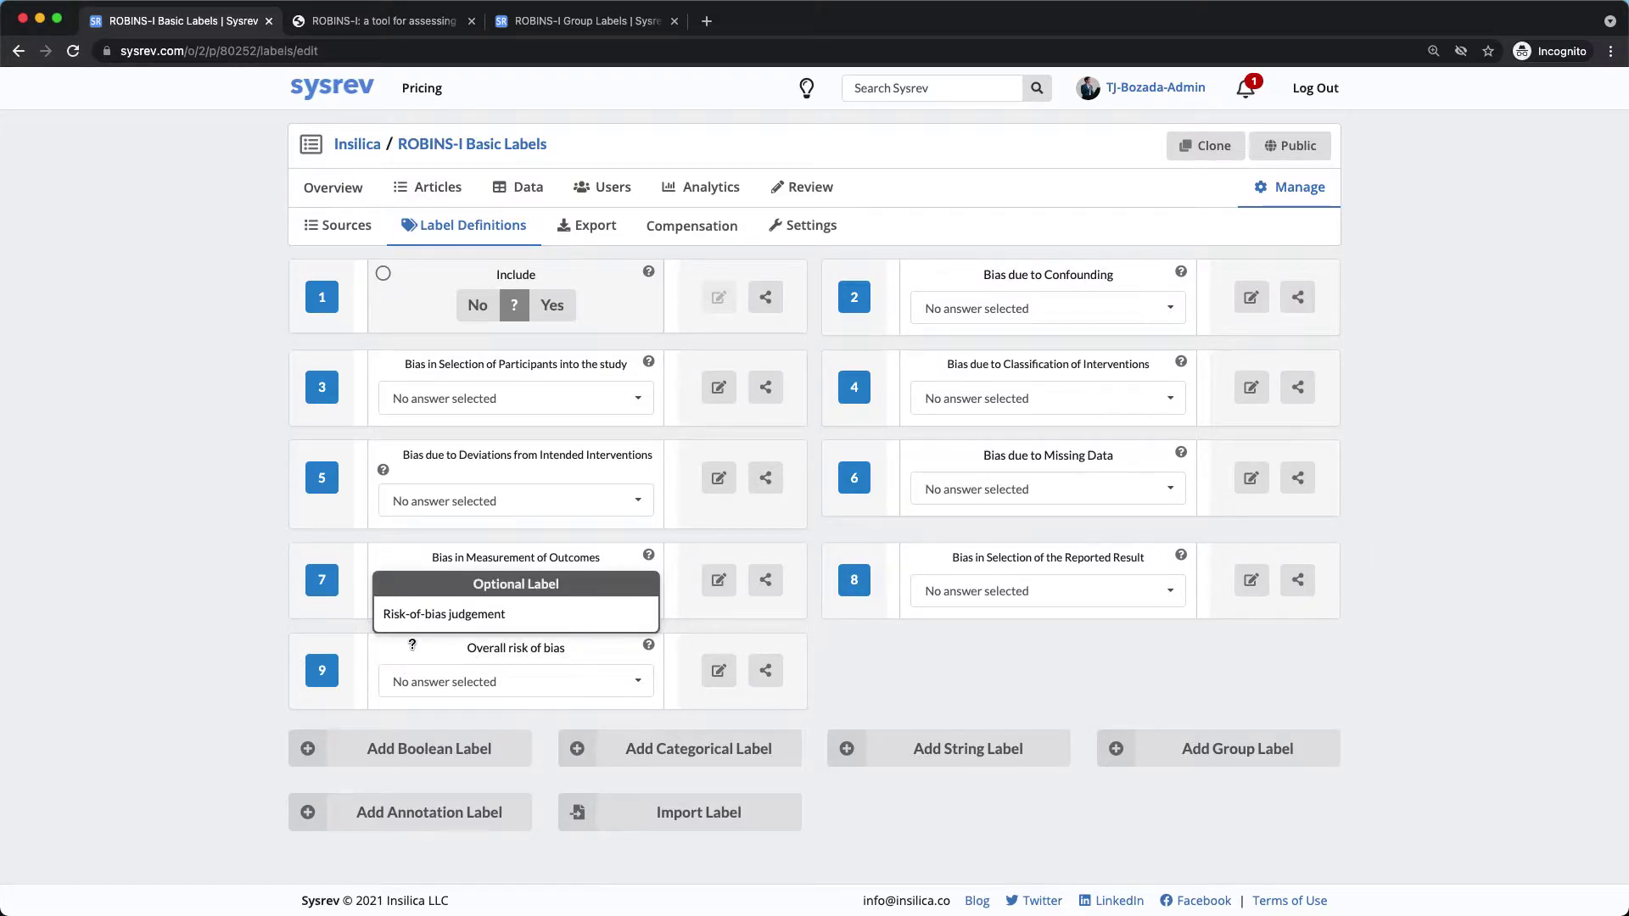
click(804, 187)
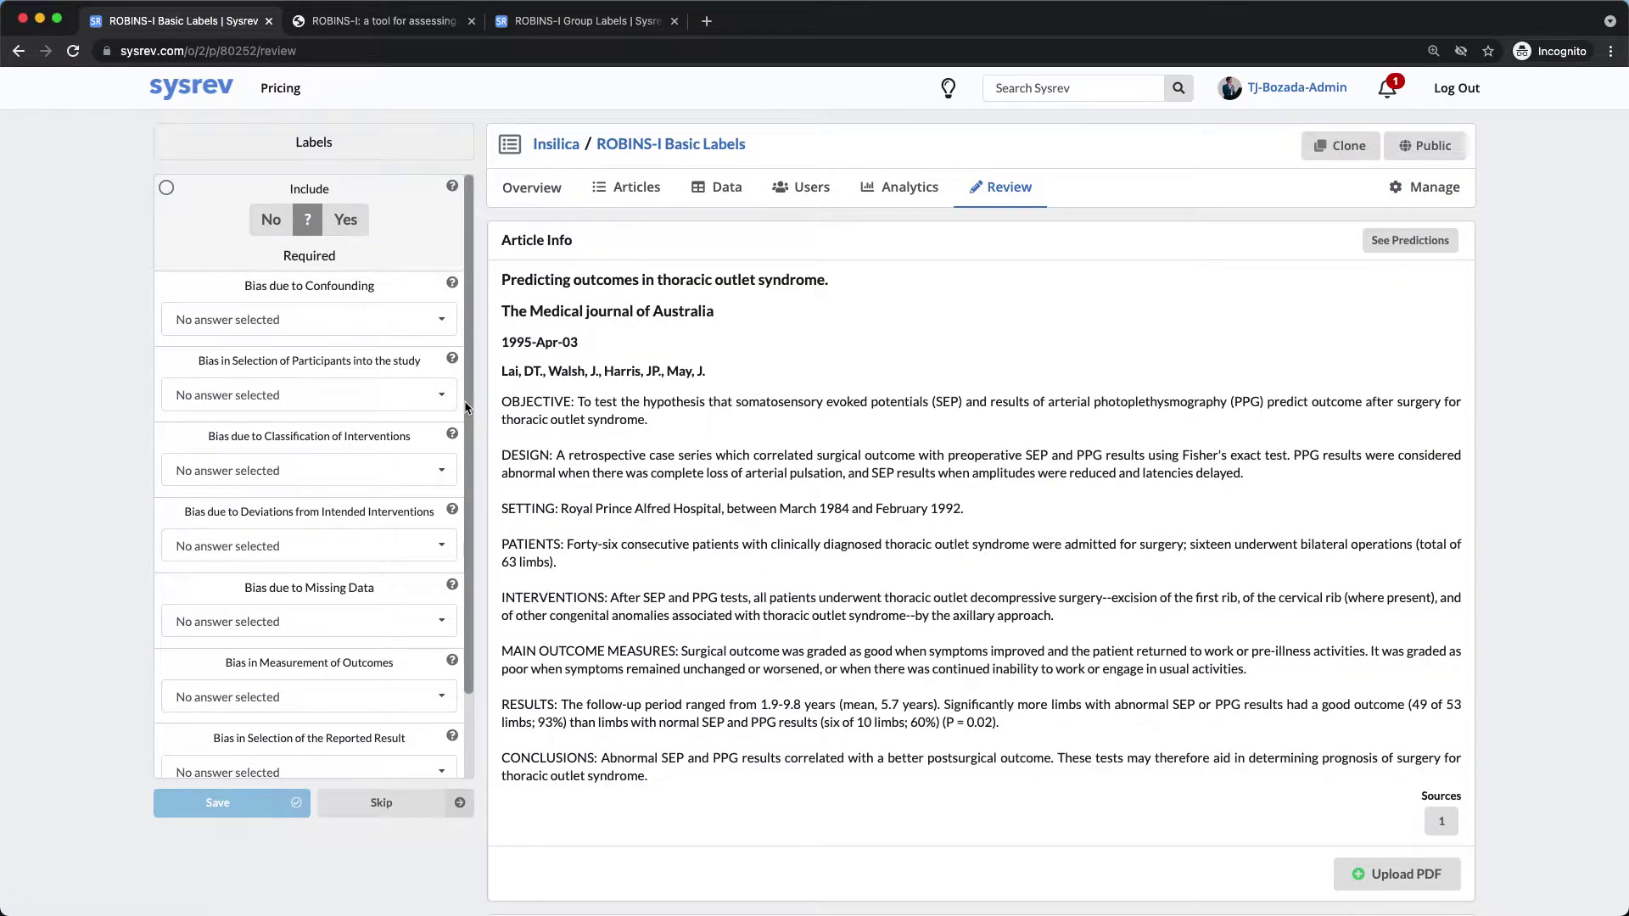
Check the Low–Critical choices for Bias in Selection of Participants, then return to the project overview.
click(337, 399)
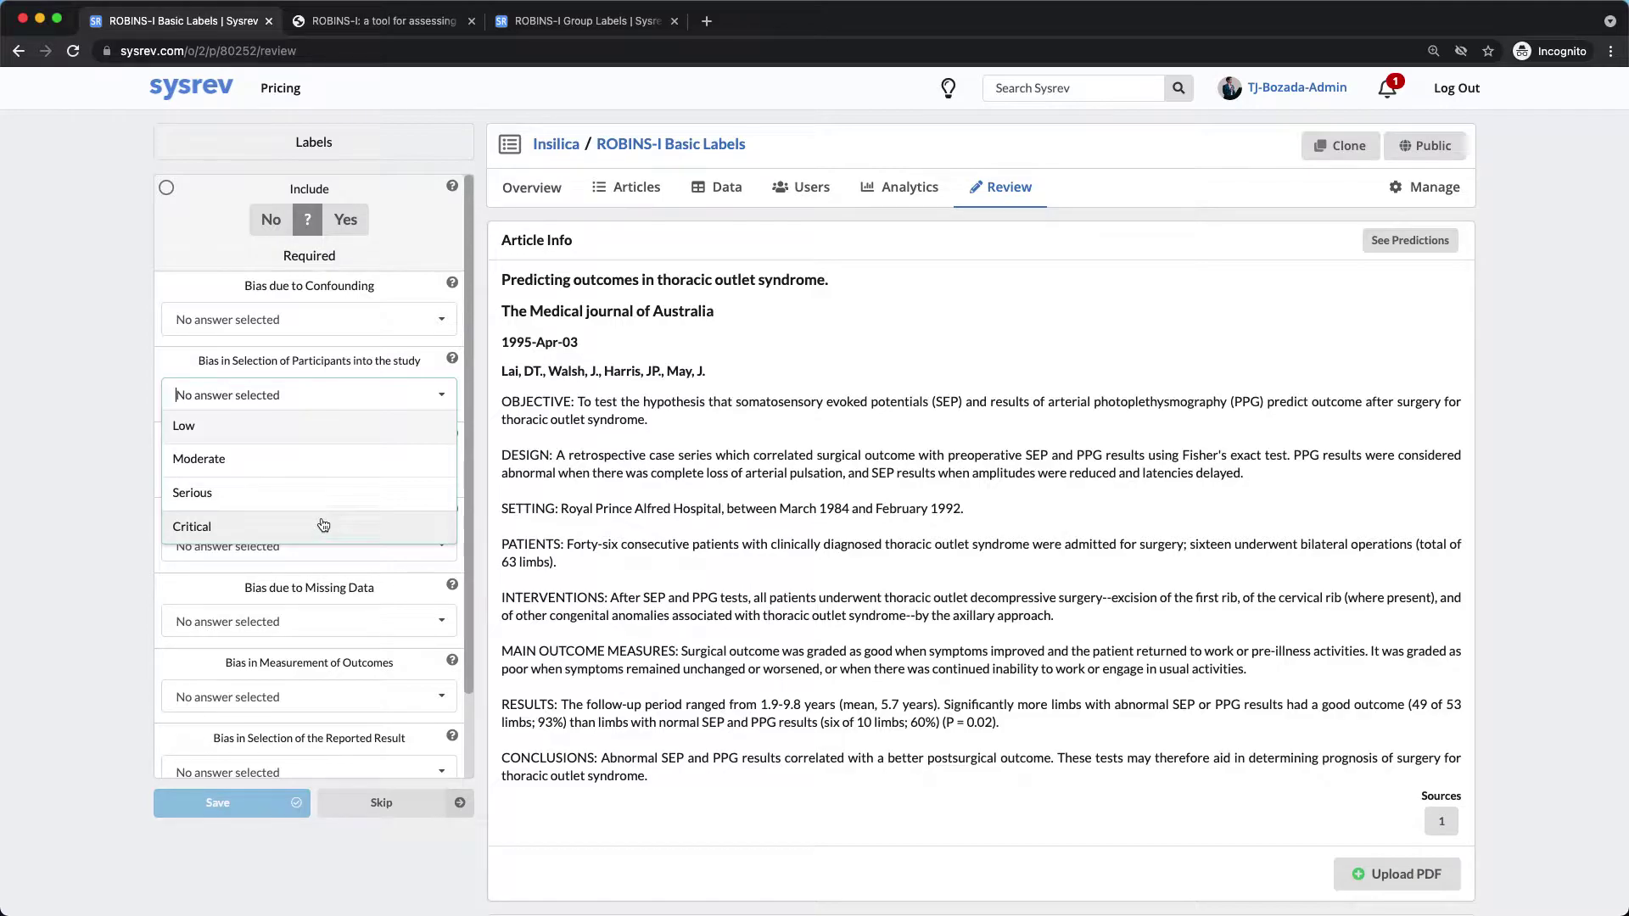
click(547, 188)
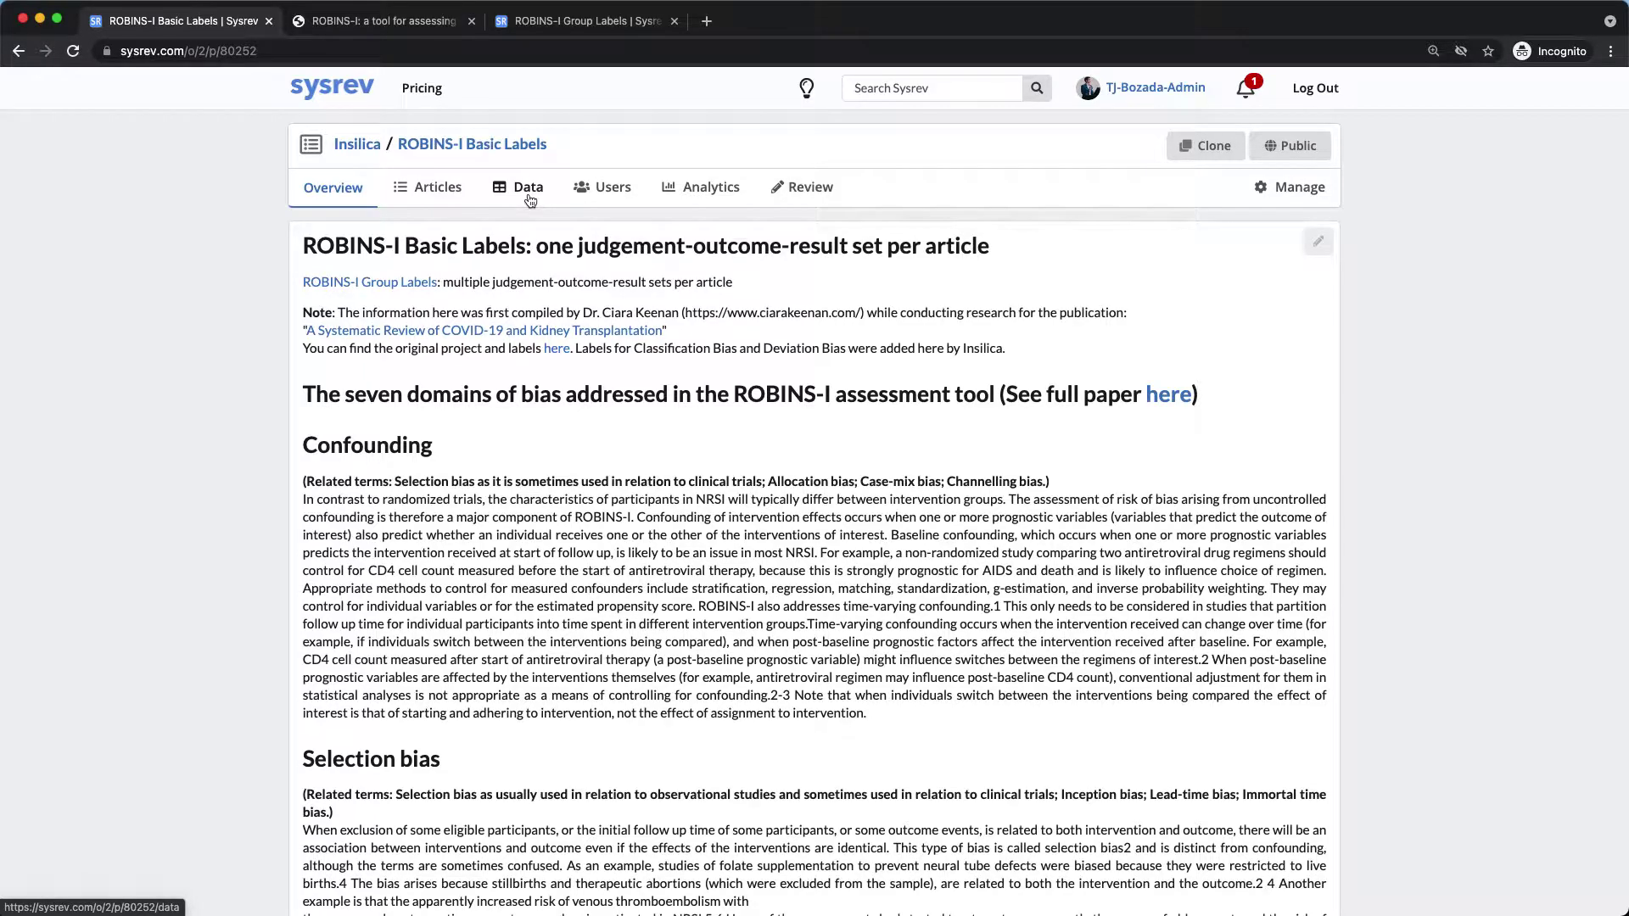
Clone ROBINS-I Basic Labels into your own account and delete its PubMed article source.
click(1229, 152)
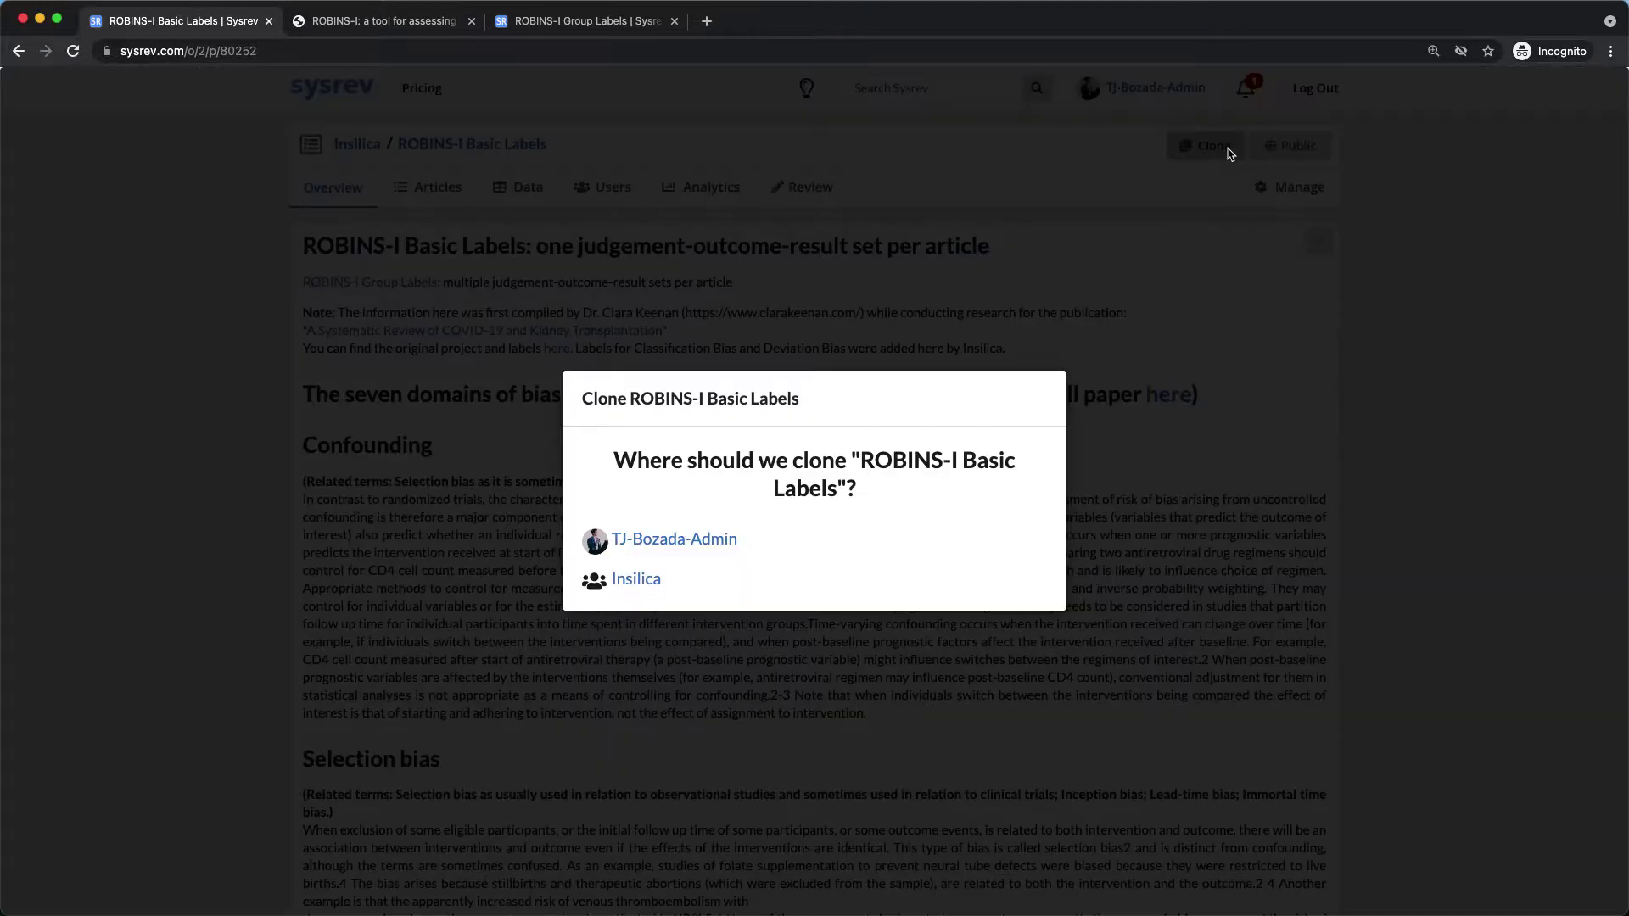
click(678, 539)
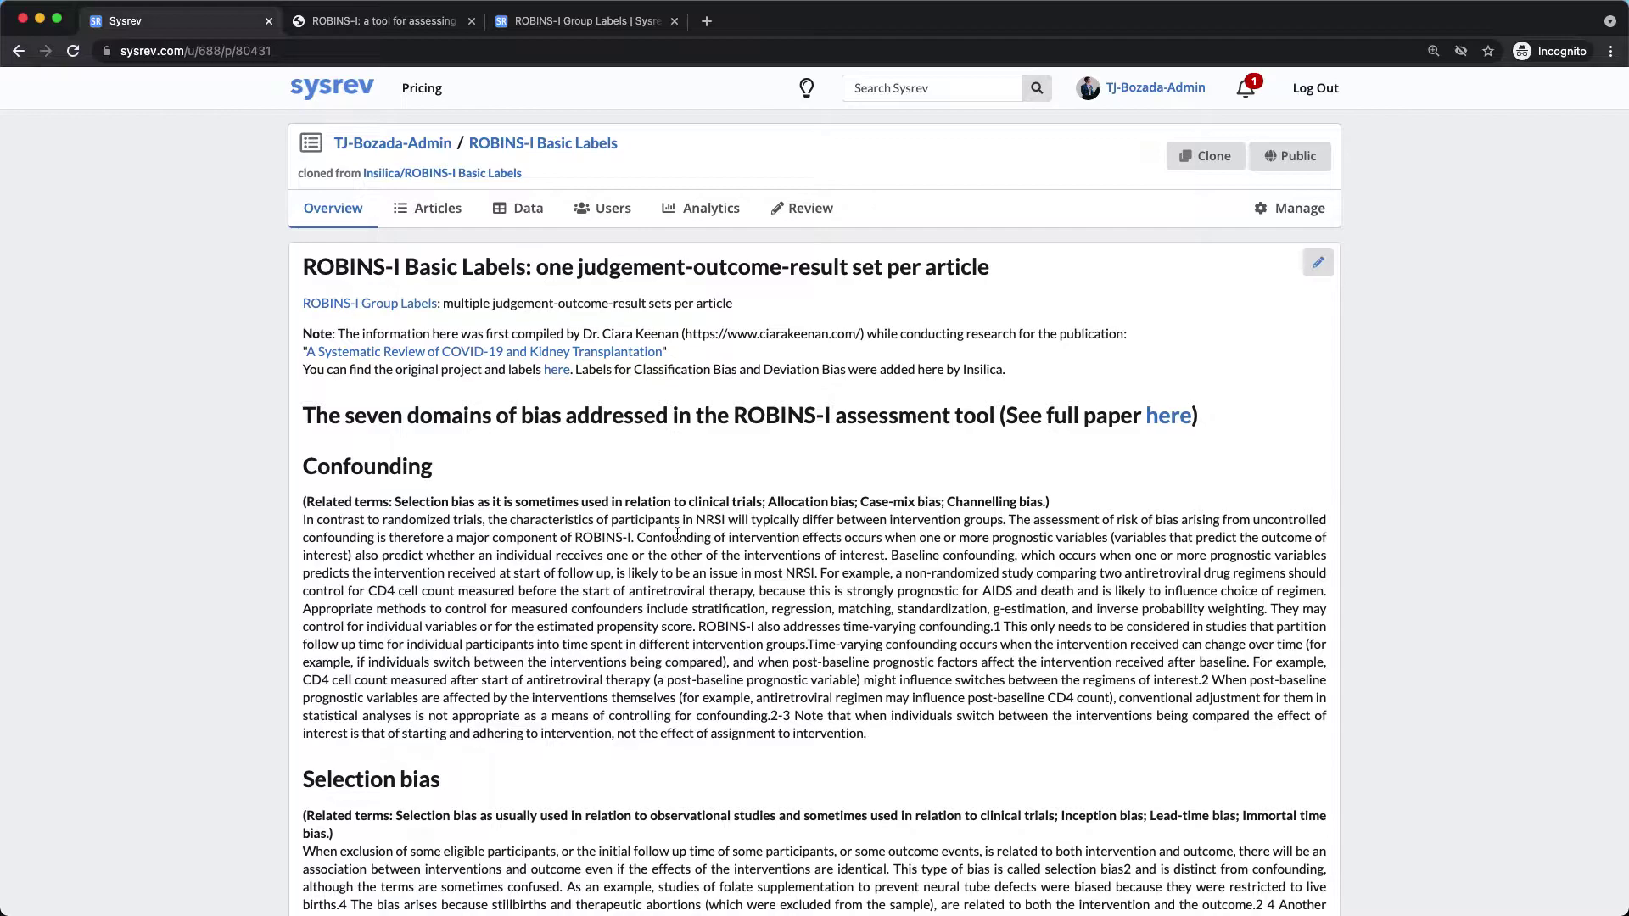
click(429, 208)
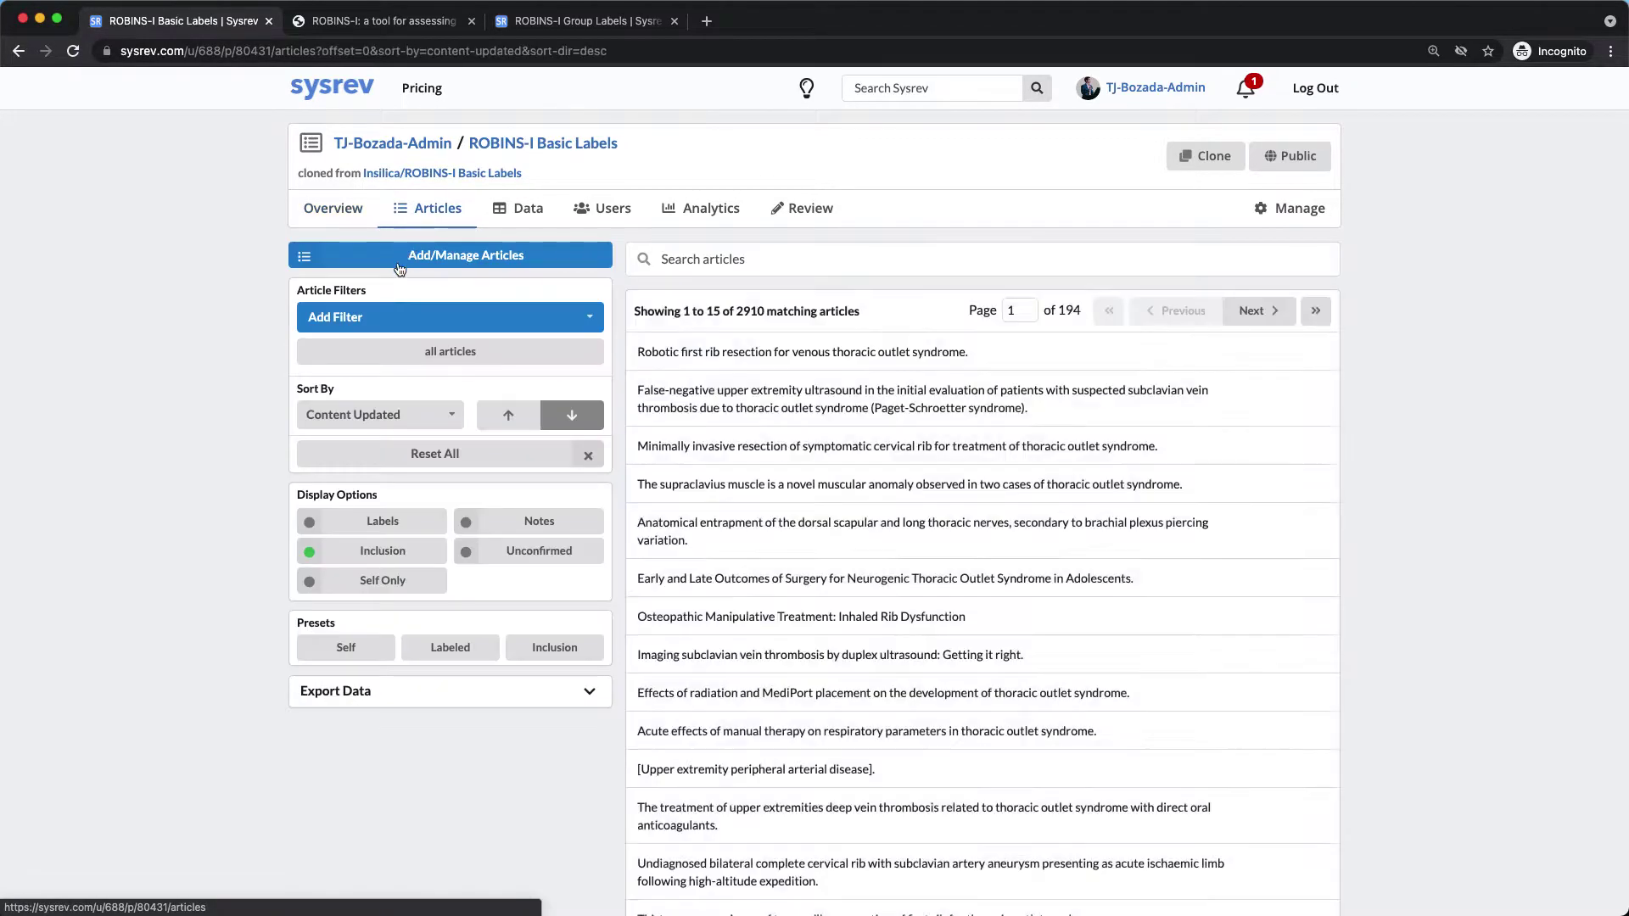
click(388, 258)
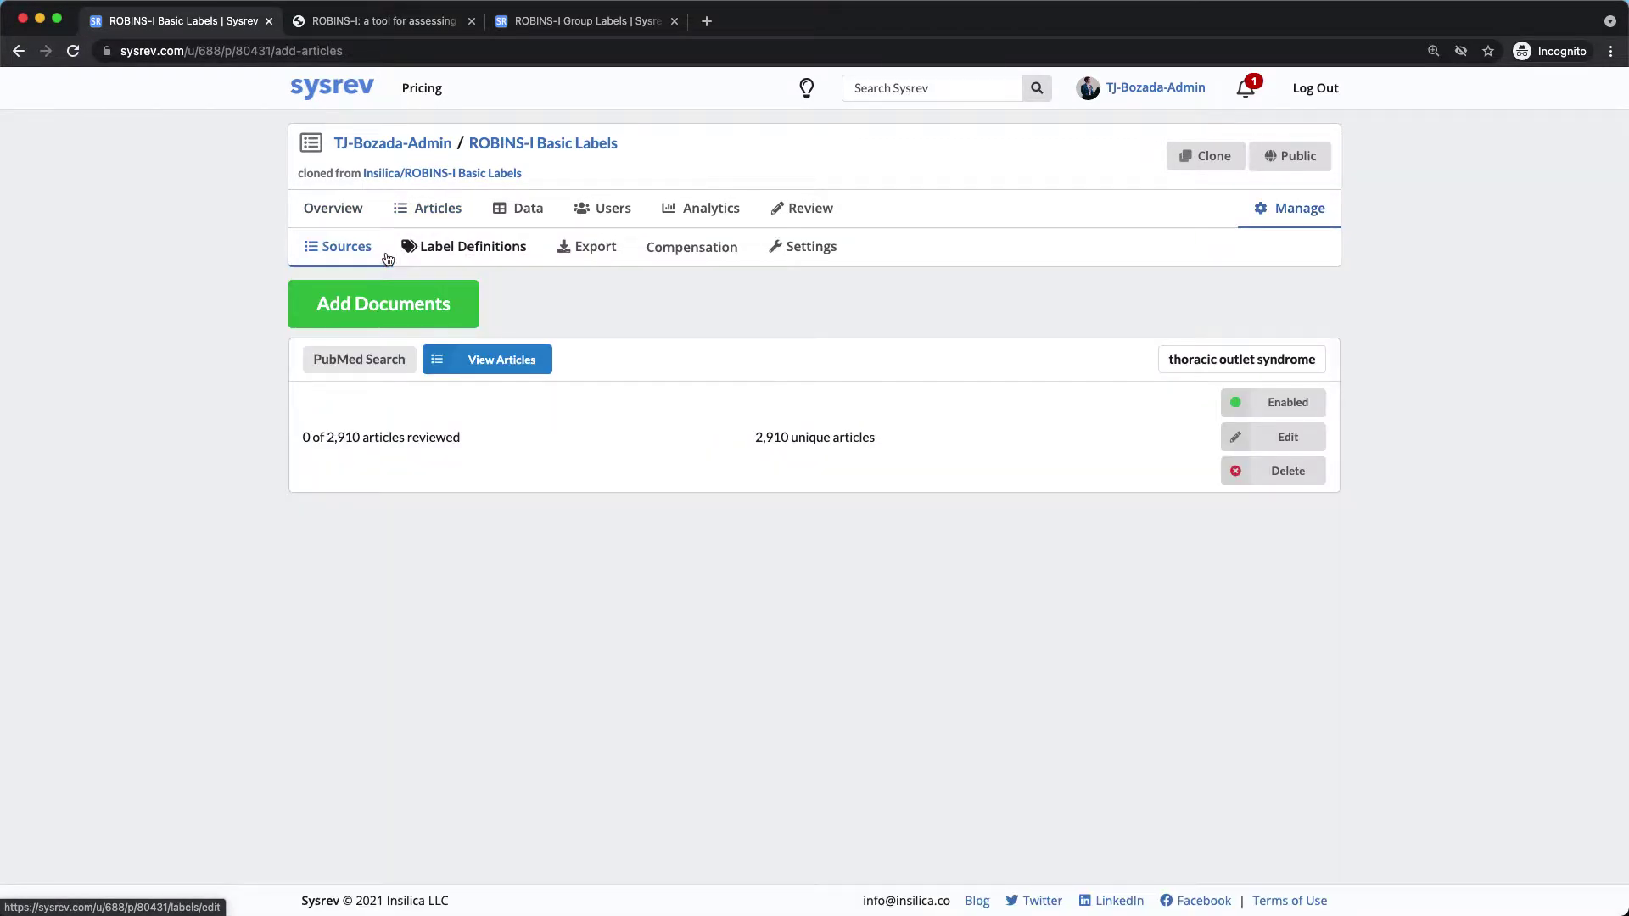
click(1264, 470)
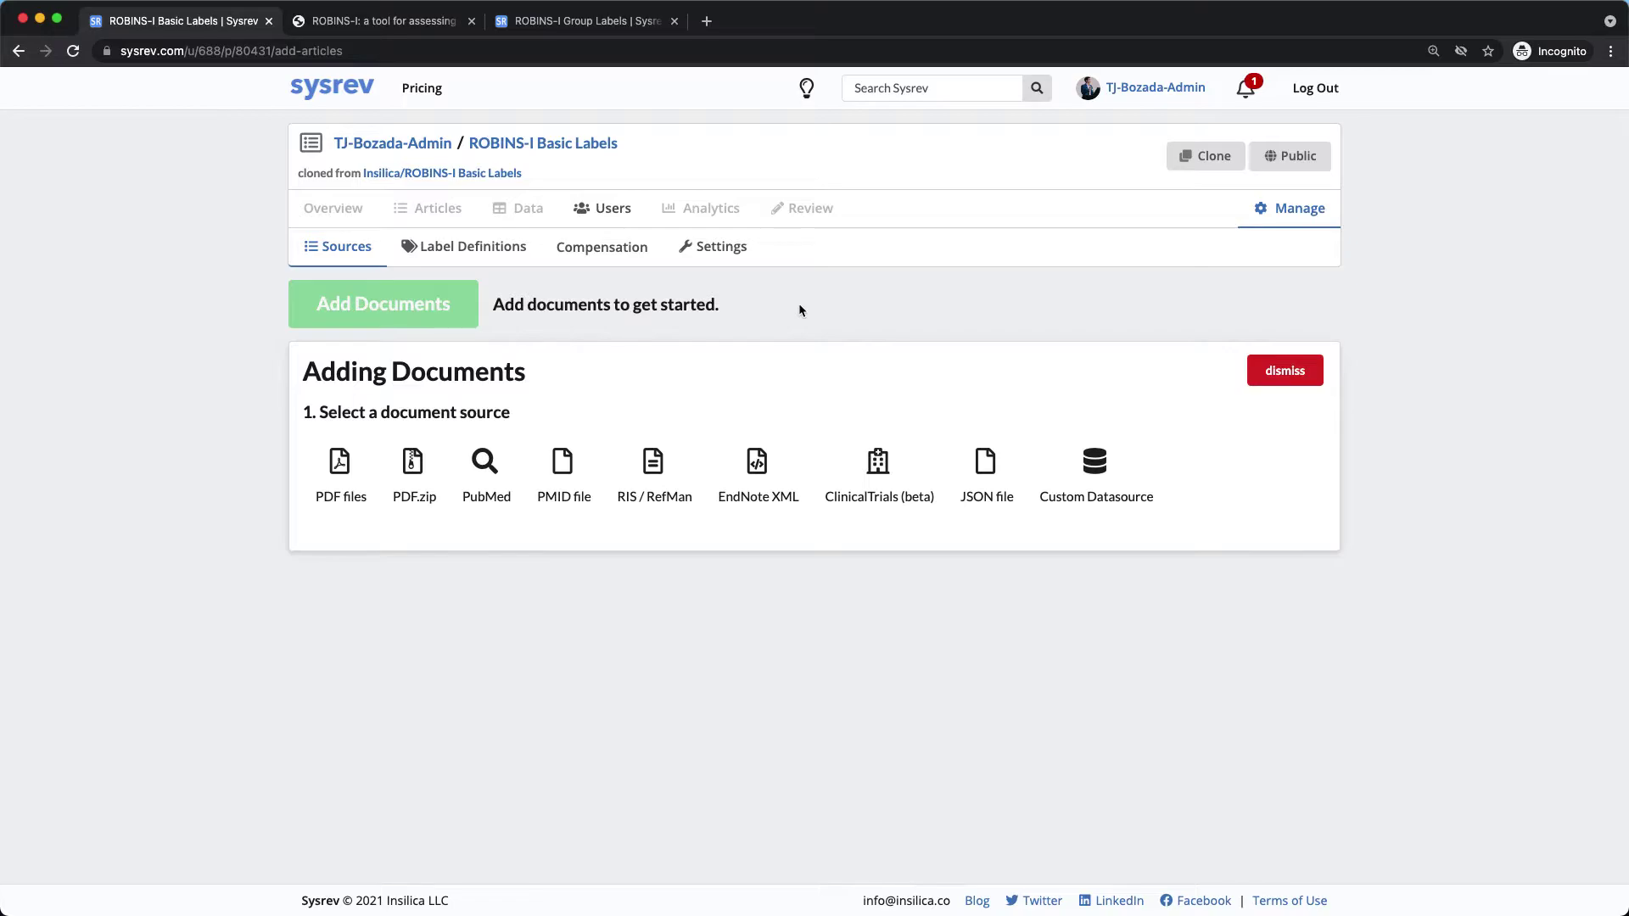
key(ctrl+Tab)
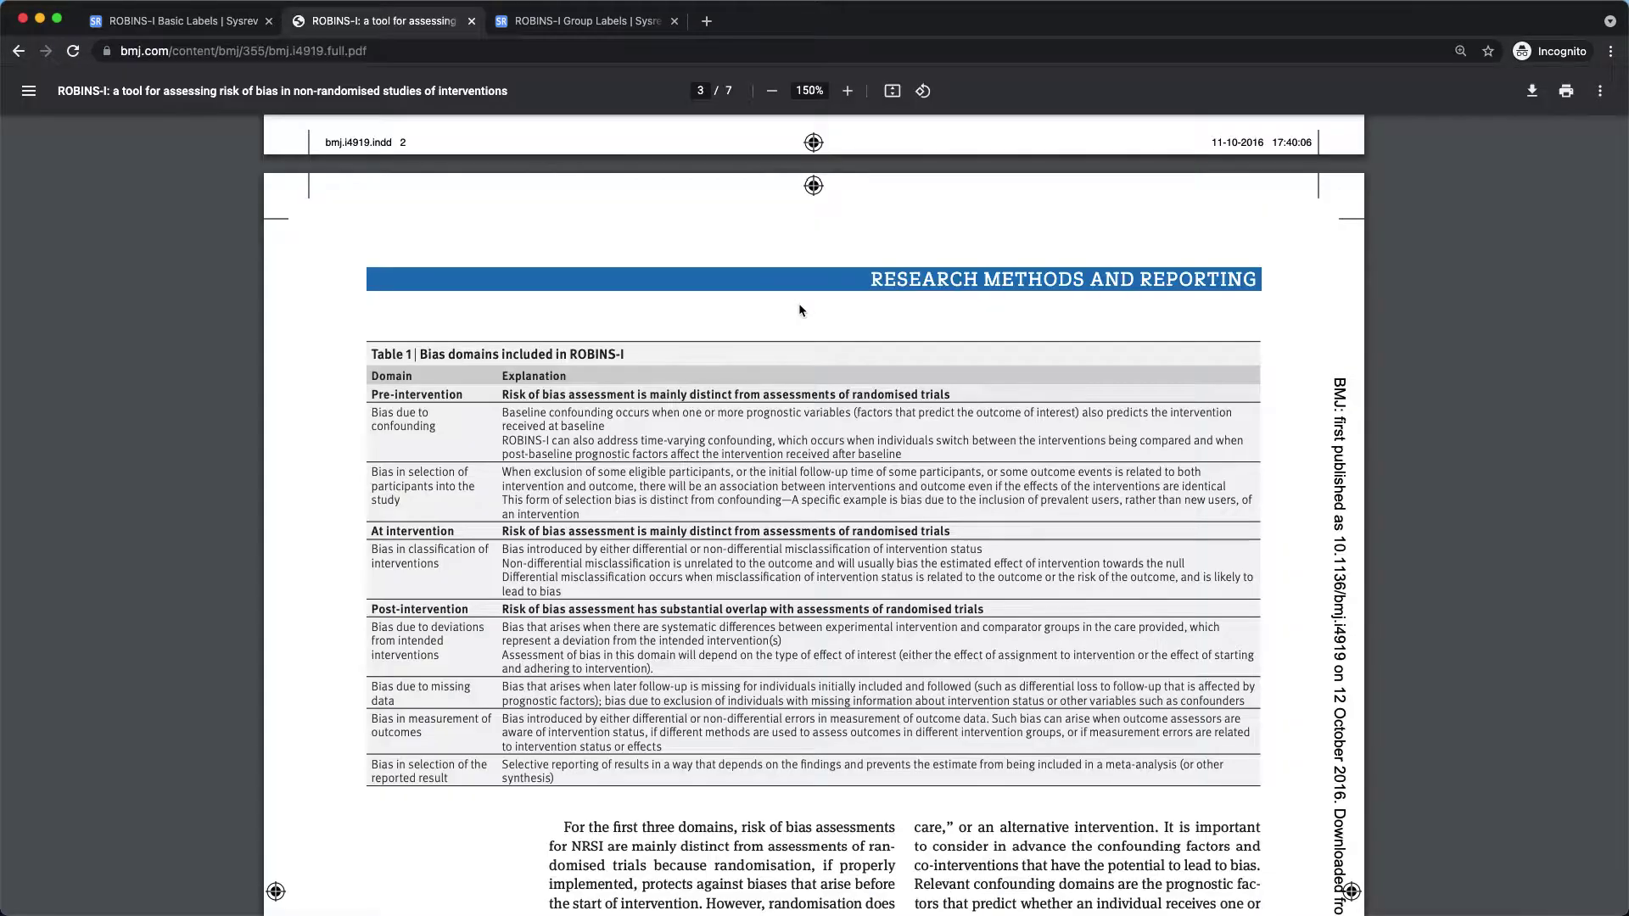
Read the paper's numbered assessment steps, then move to the ROBINS-I Group Labels project.
scroll(802, 310, down, 5)
scroll(800, 309, down, 4)
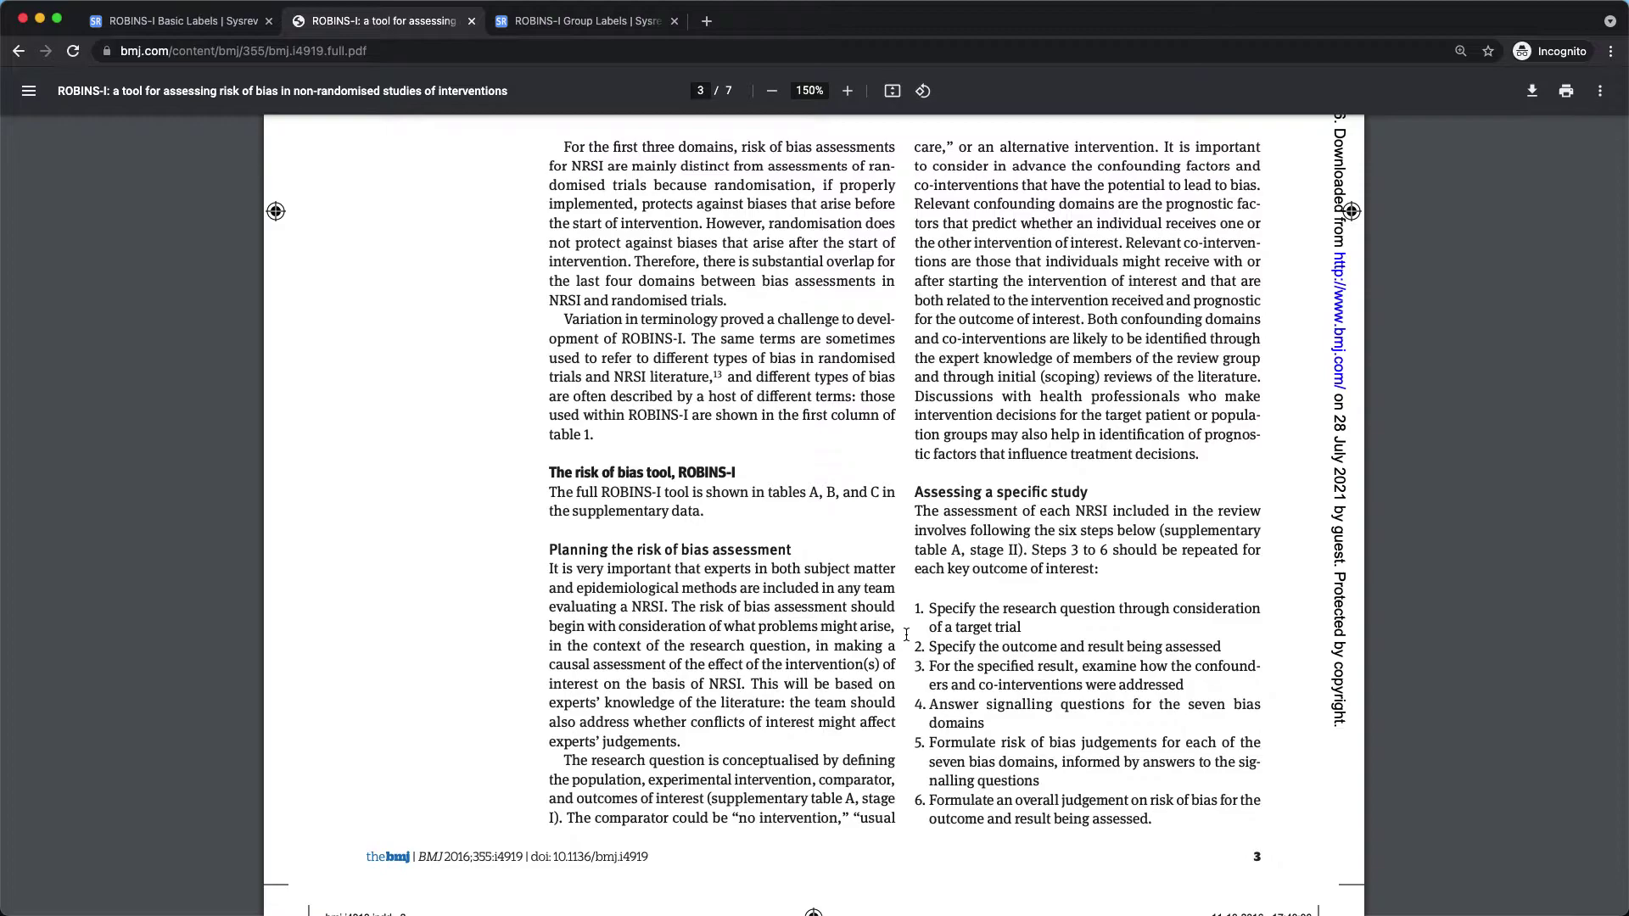
key(ctrl+Tab)
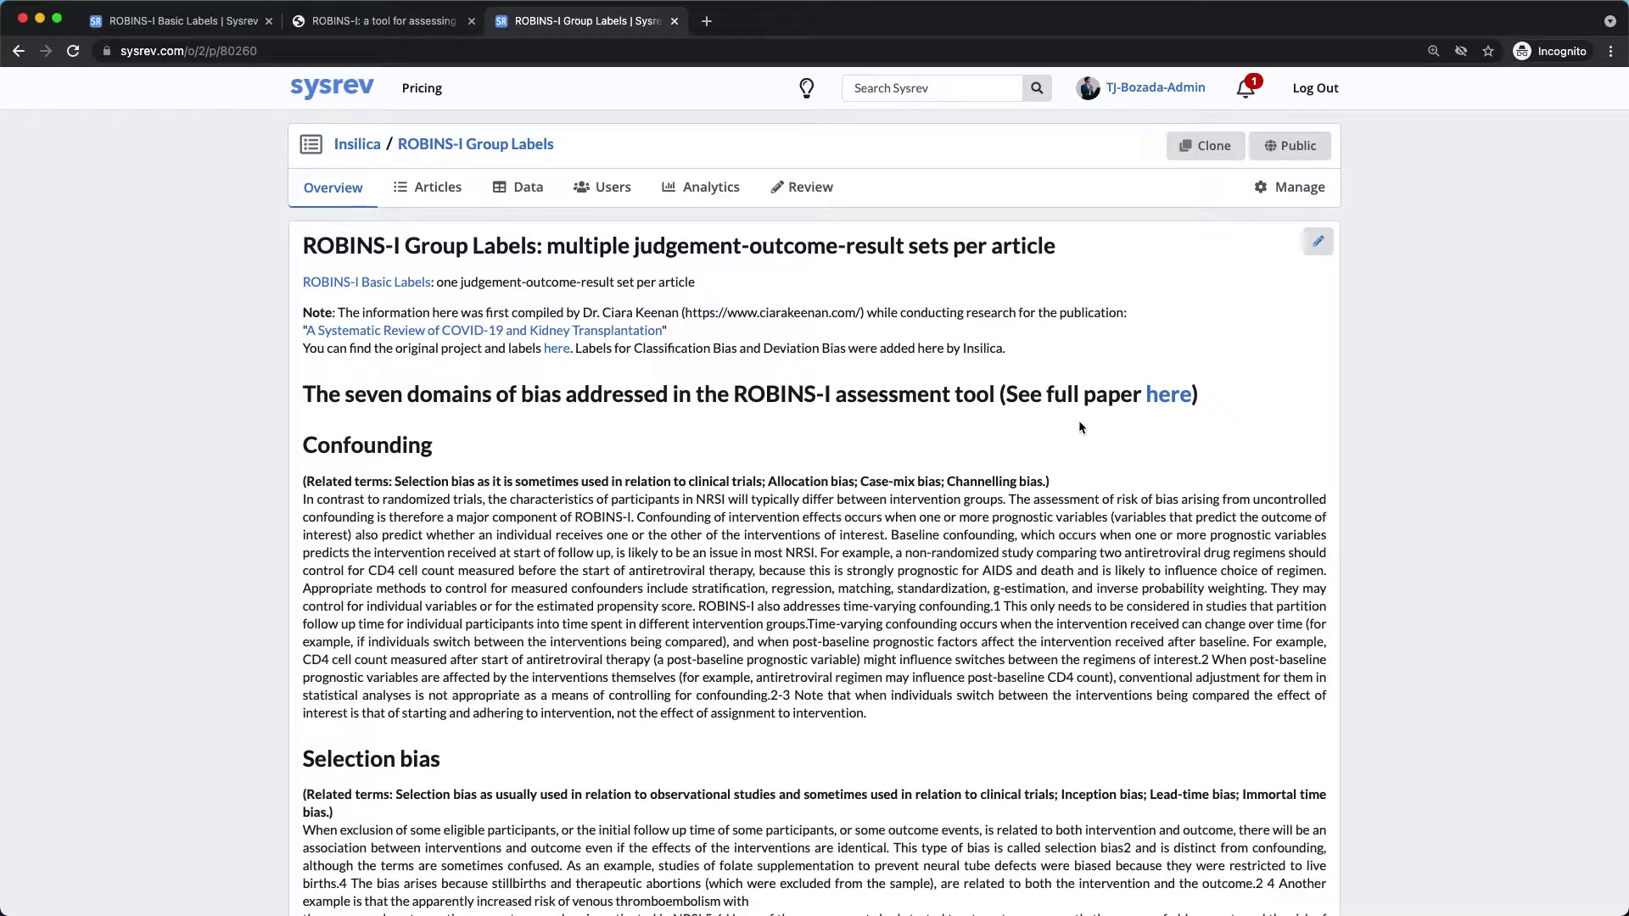
On the Group Labels Review page, expand the empty Risk of Bias table.
click(801, 188)
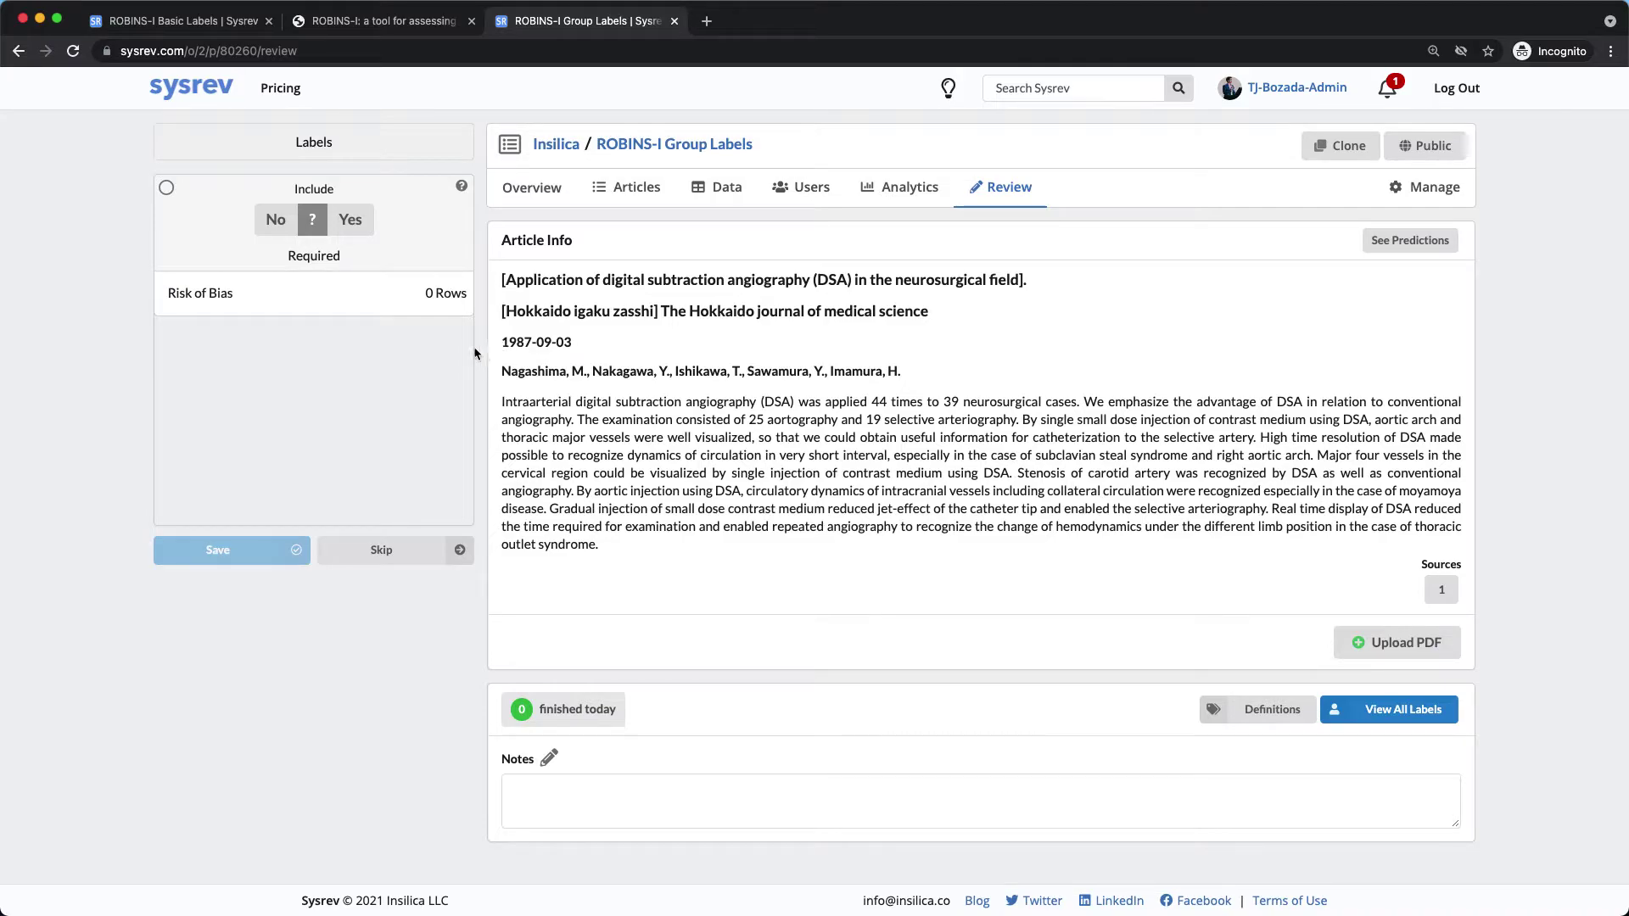
click(392, 309)
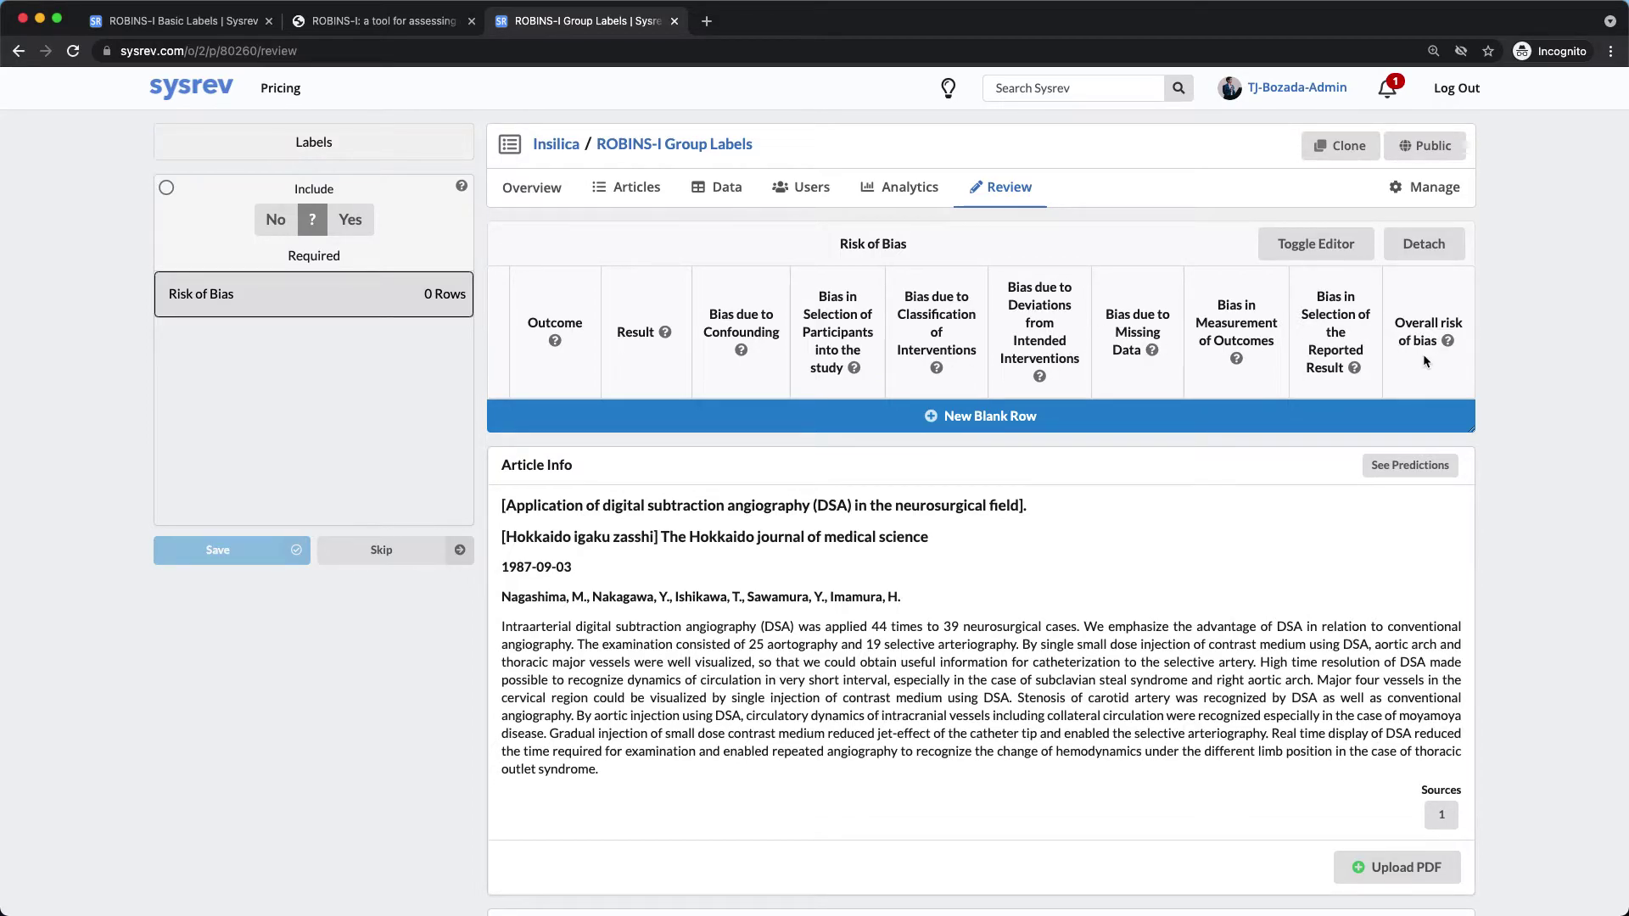
Add a first Risk of Bias row: Outcome abc, Result 123, ratings Low and Moderate.
click(1306, 416)
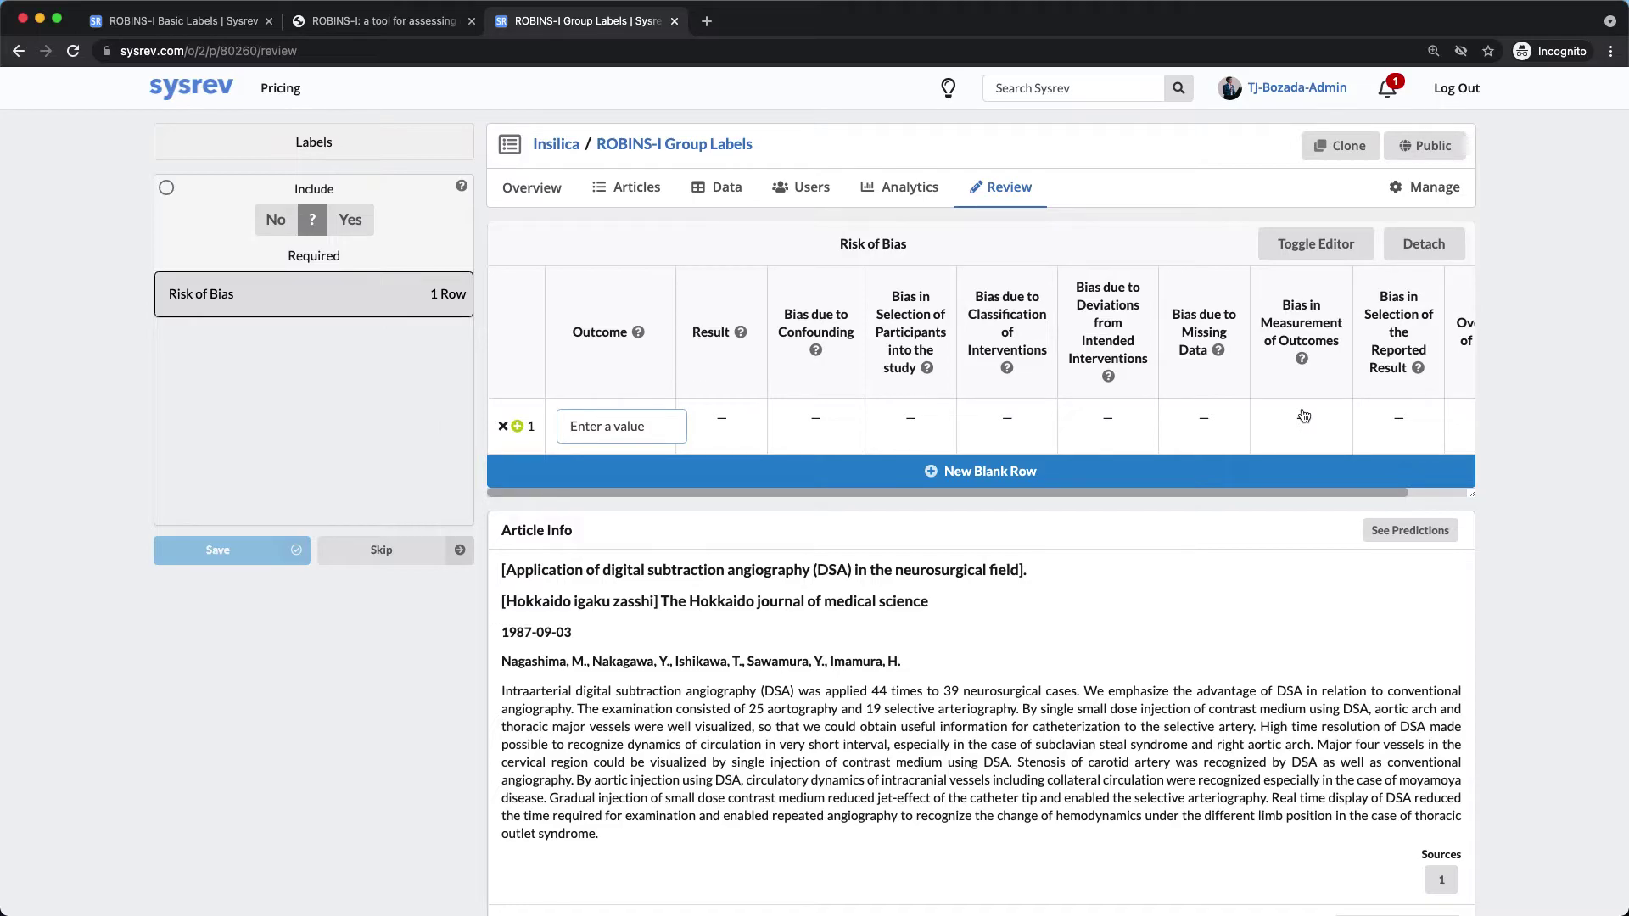
text(abc)
key(Tab)
text(123)
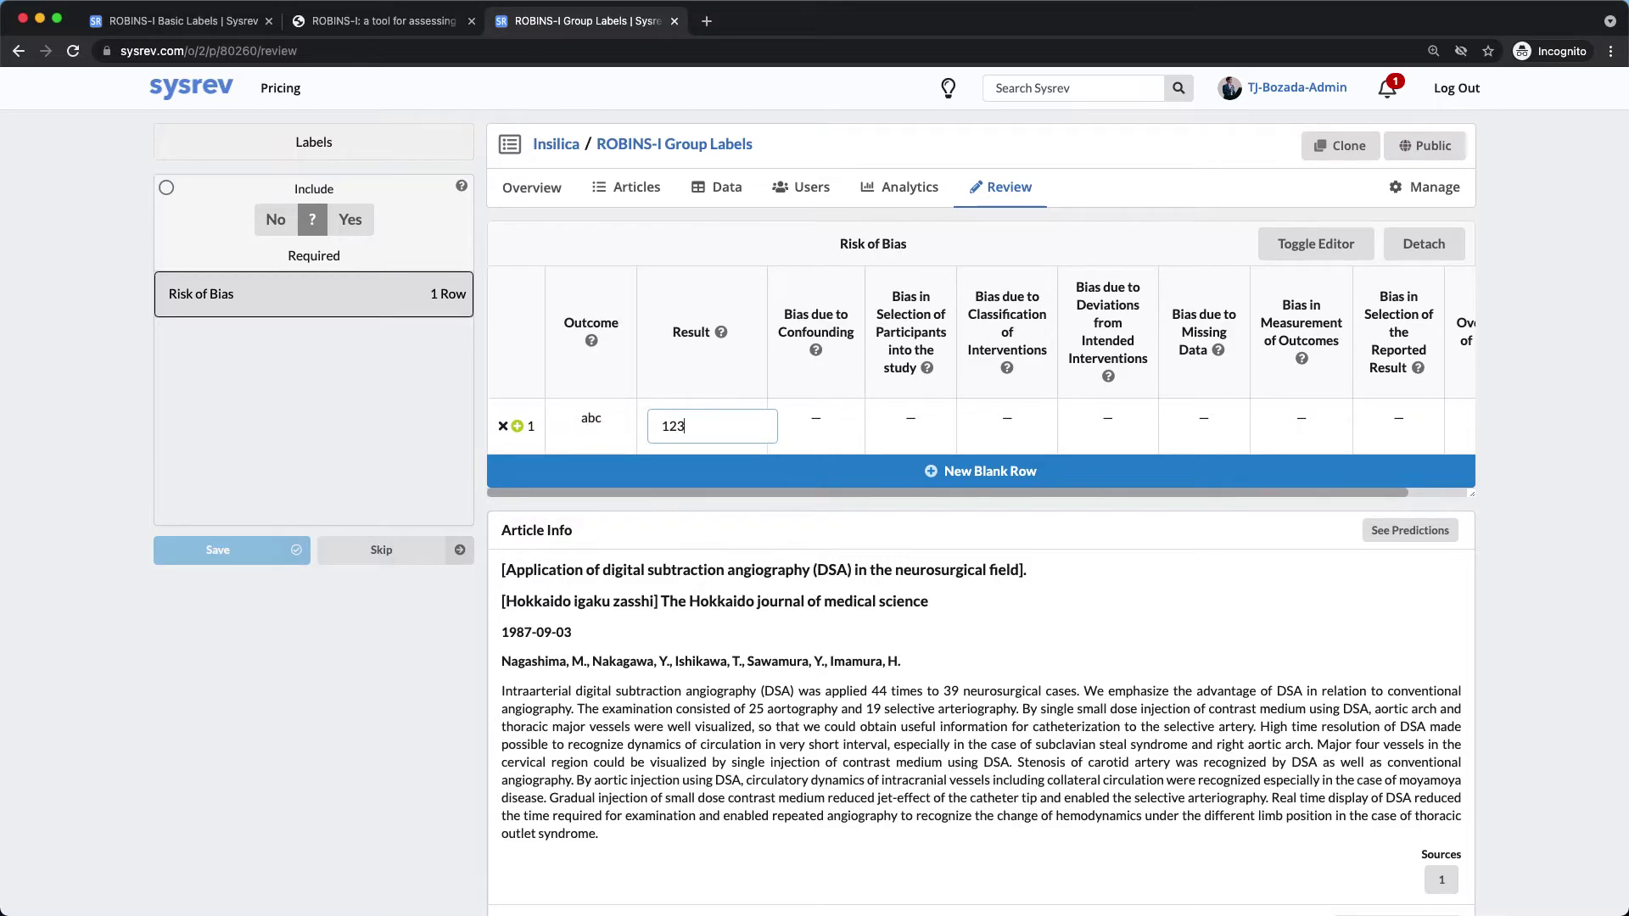
key(Tab)
key(Tab)
text(m)
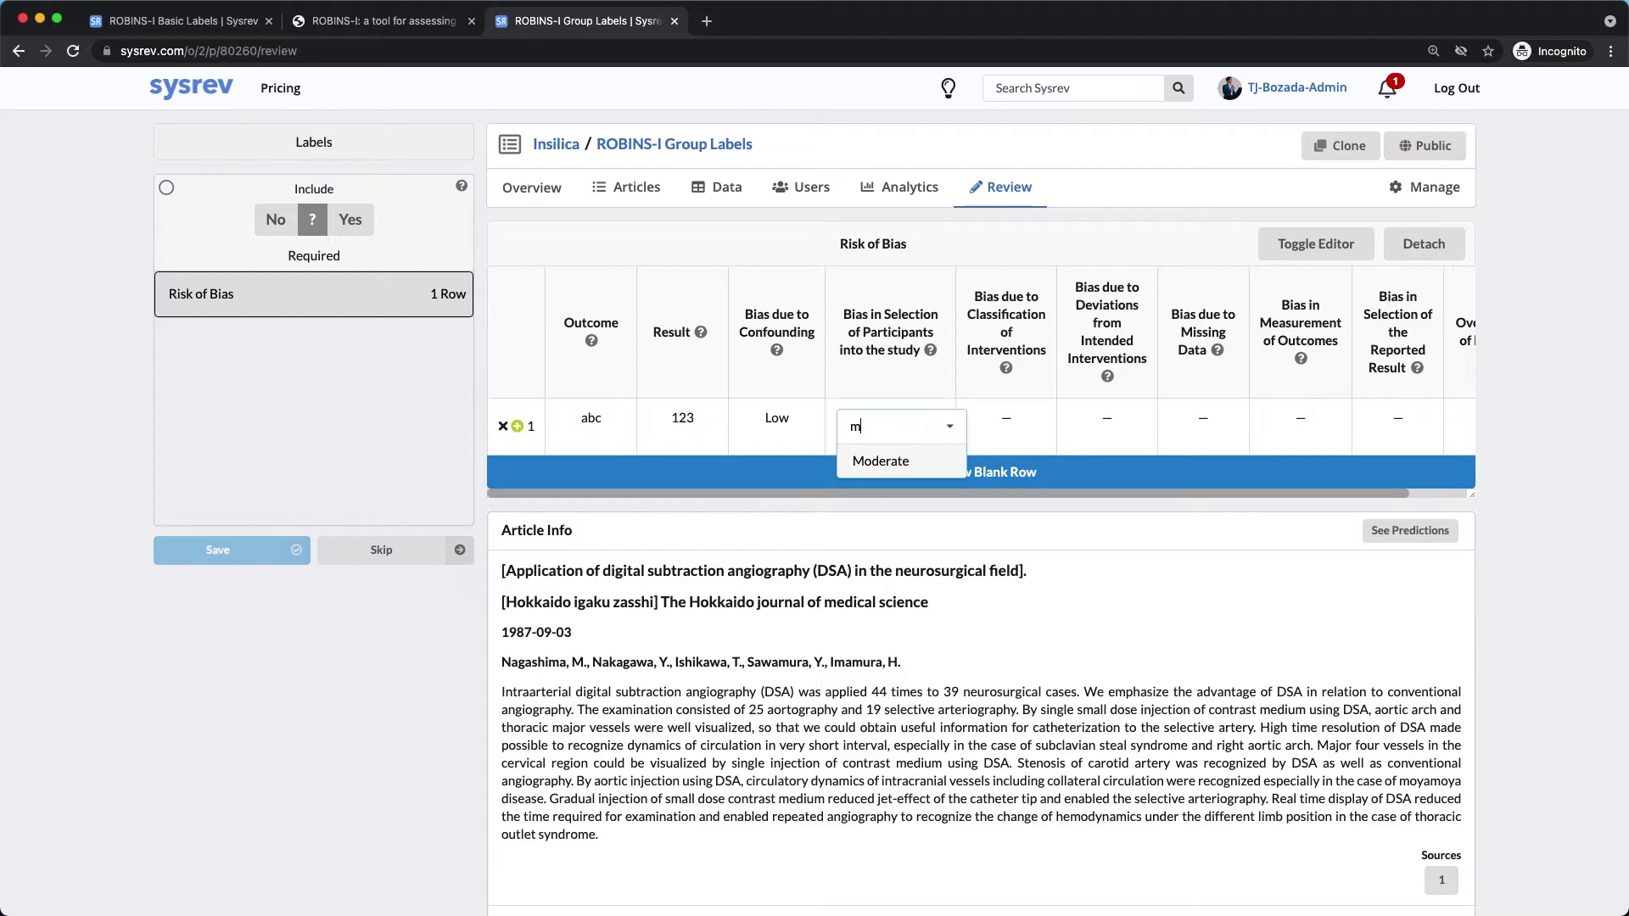
key(Return)
key(Return)
Add a second row: Outcome abc, Result 789, Serious confounding and Critical participant selection.
text(a)
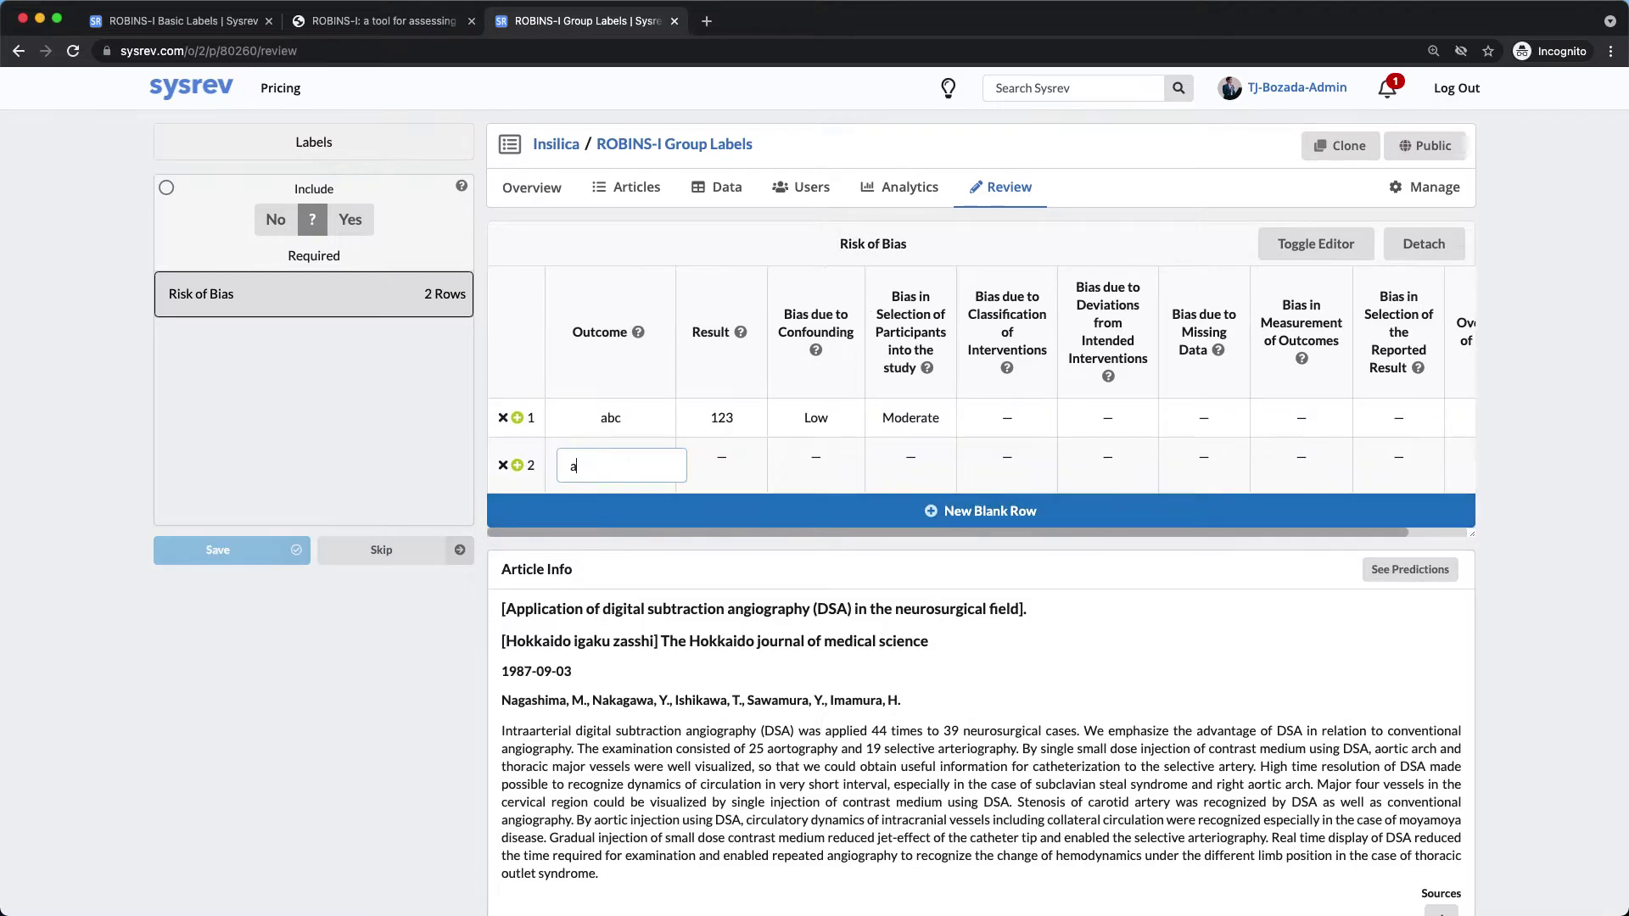
text(bc)
key(Tab)
text(789)
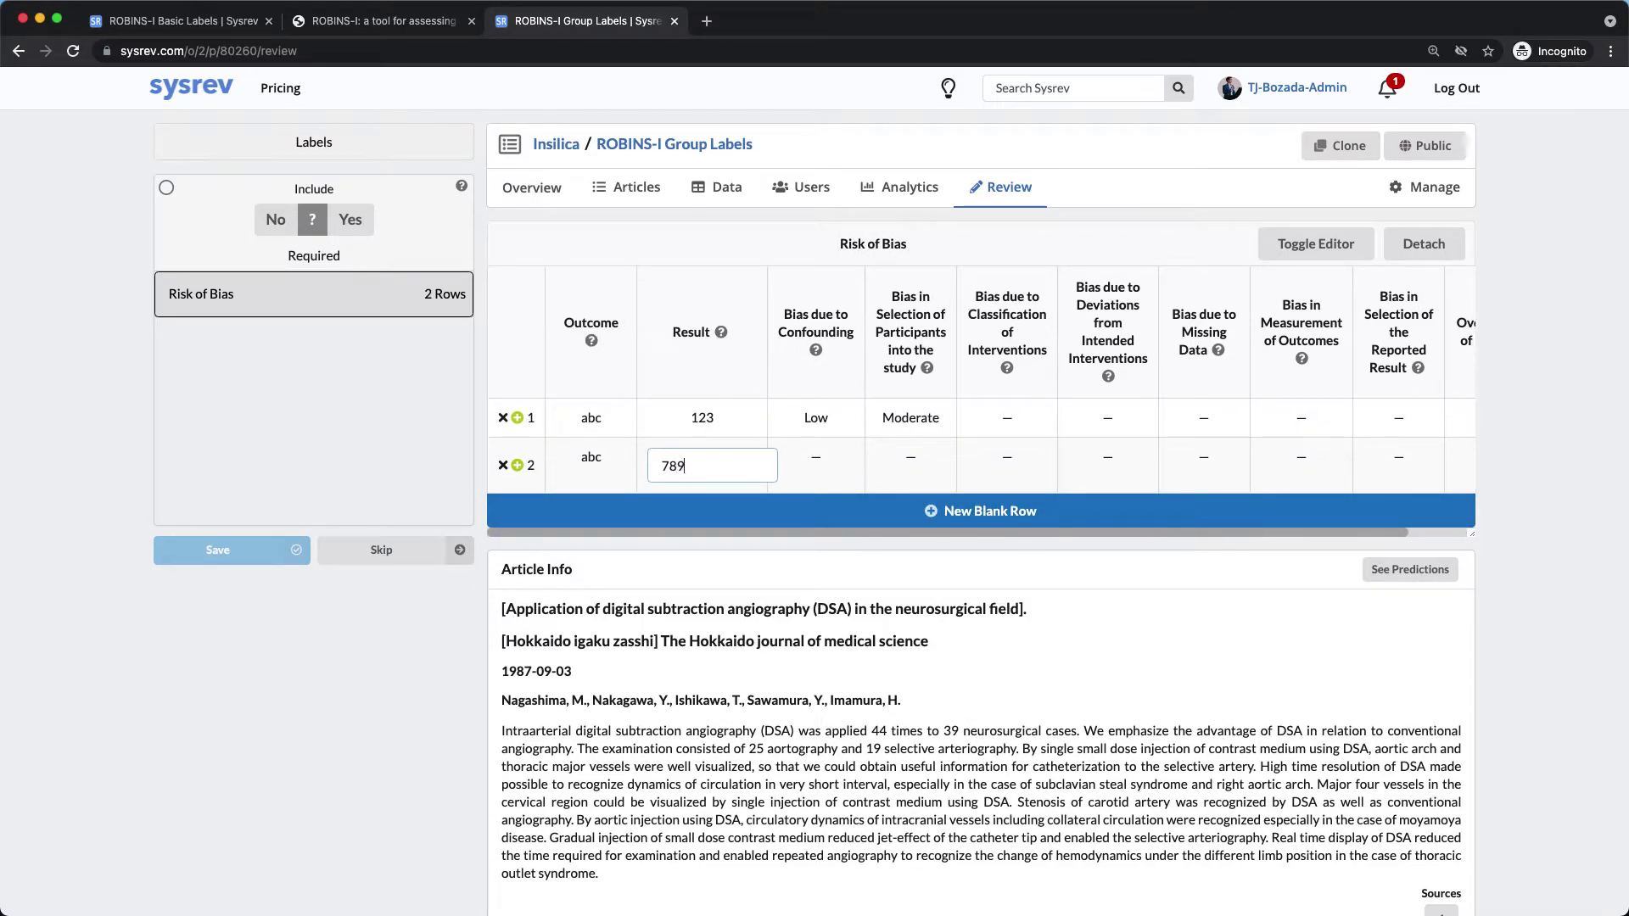
key(Tab)
text(s)
key(Return)
key(Tab)
text(c)
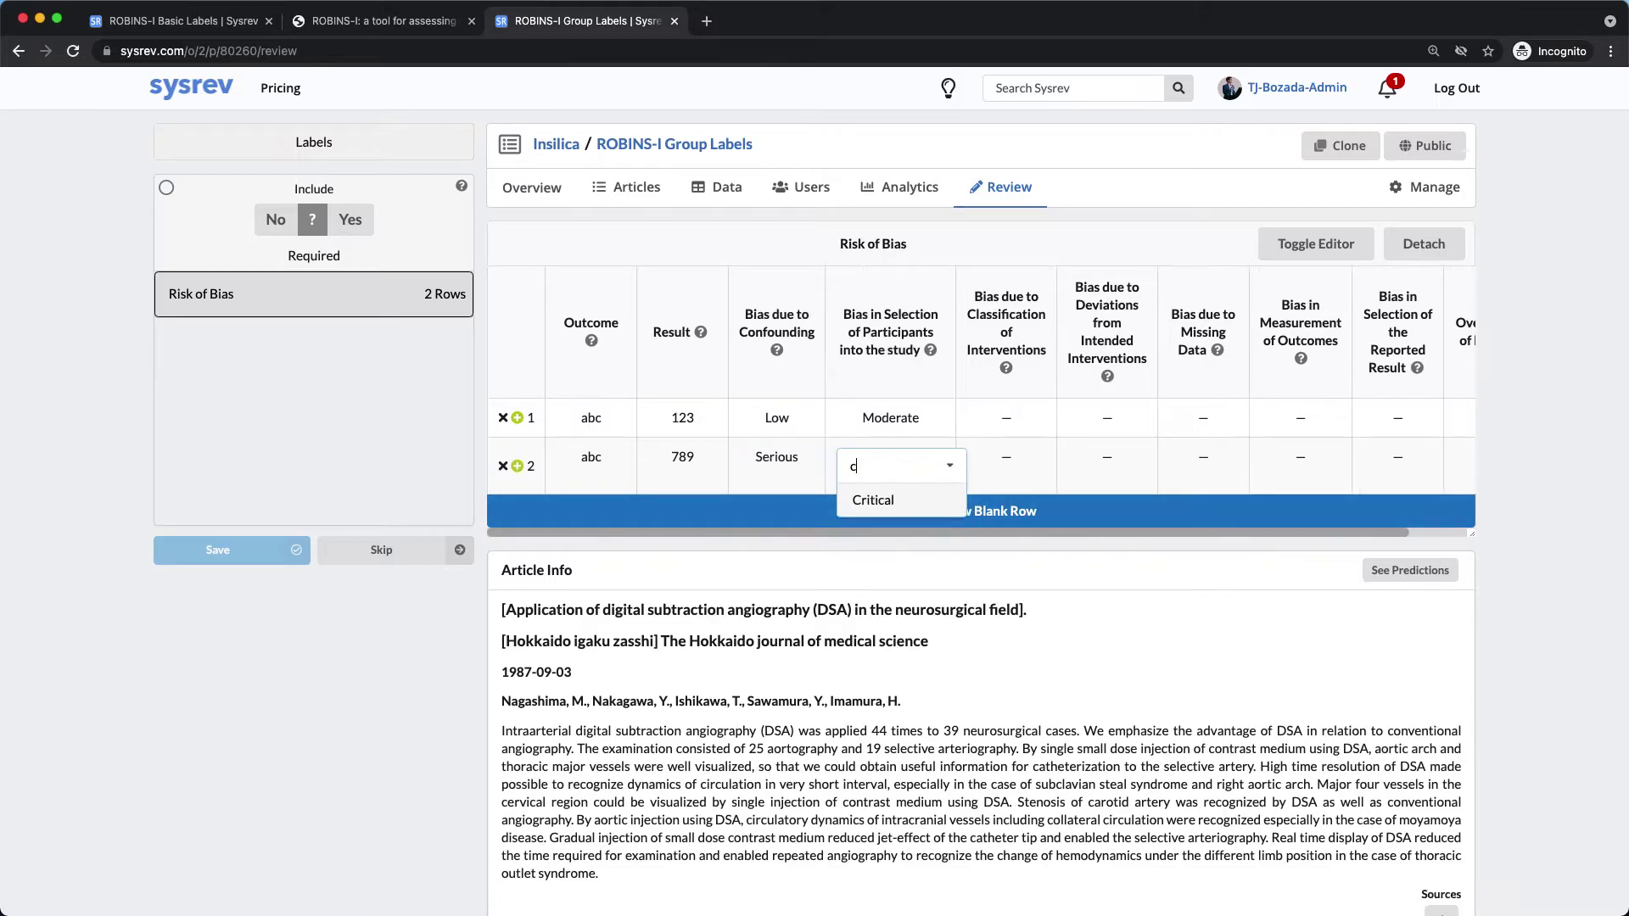
key(Return)
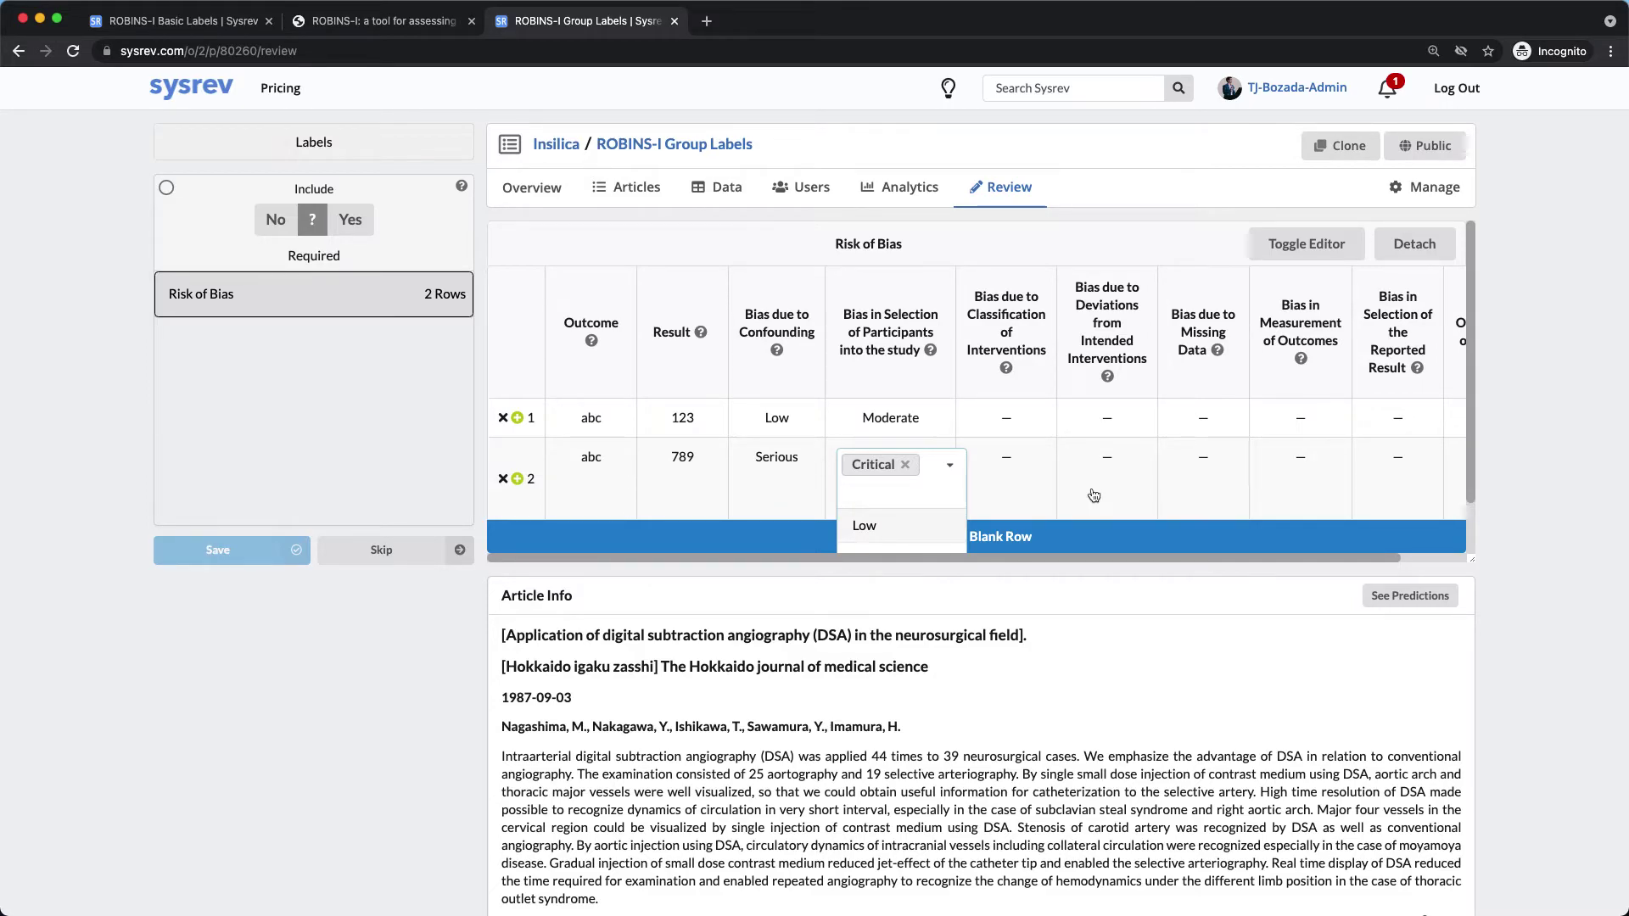
Copy the Risk of Bias label's share code from Label Definitions and return to the home page.
click(1412, 187)
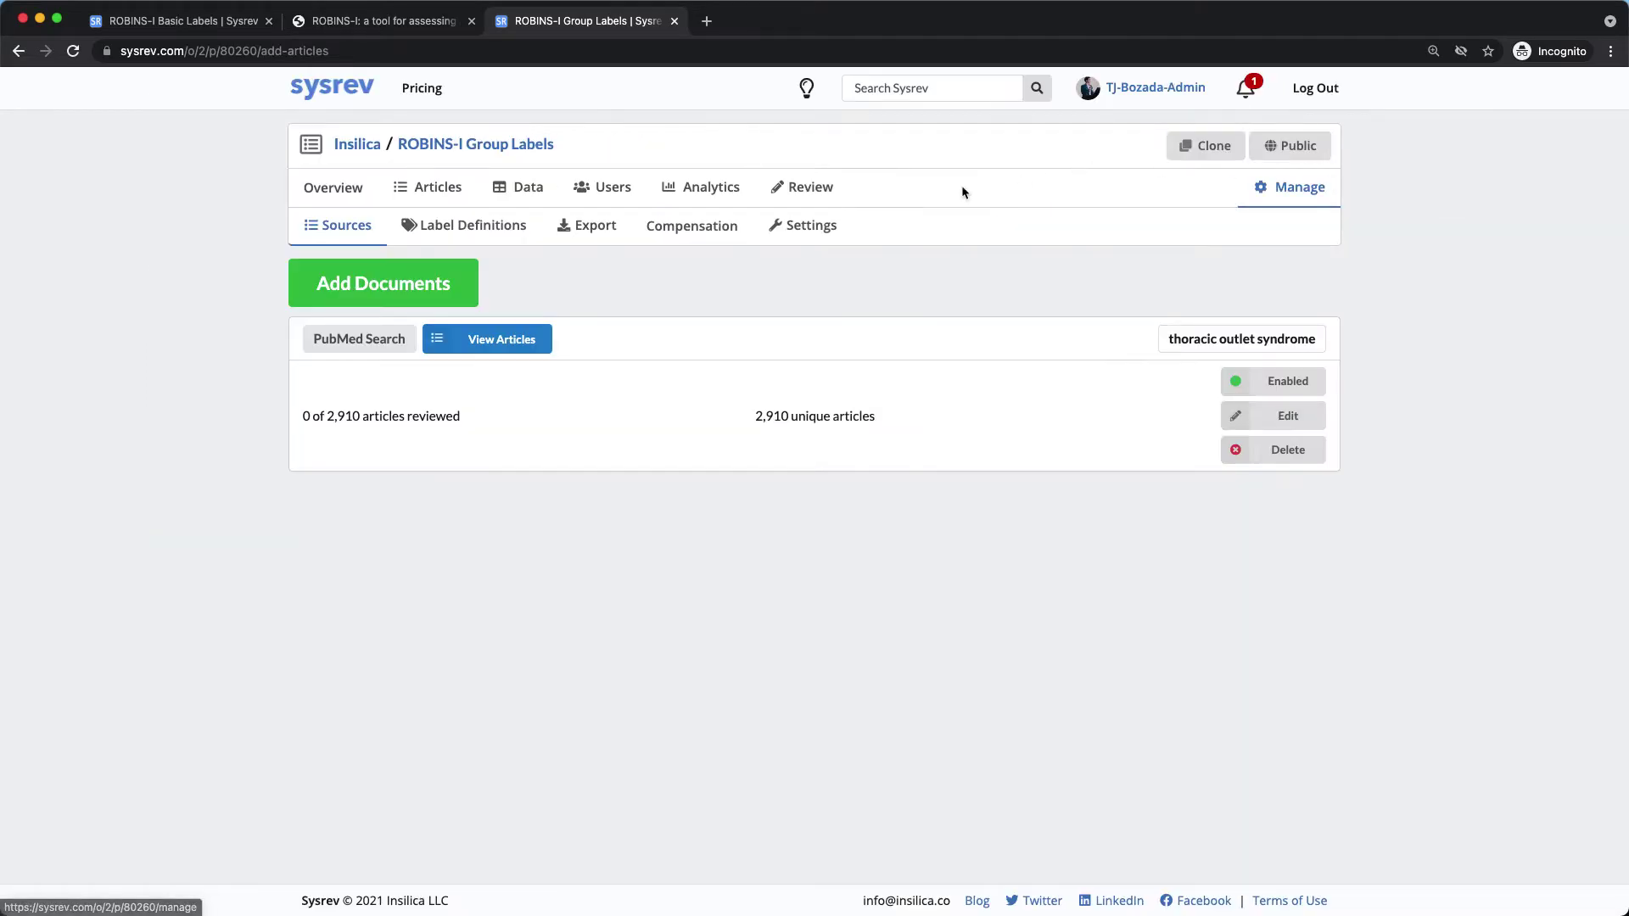
click(501, 235)
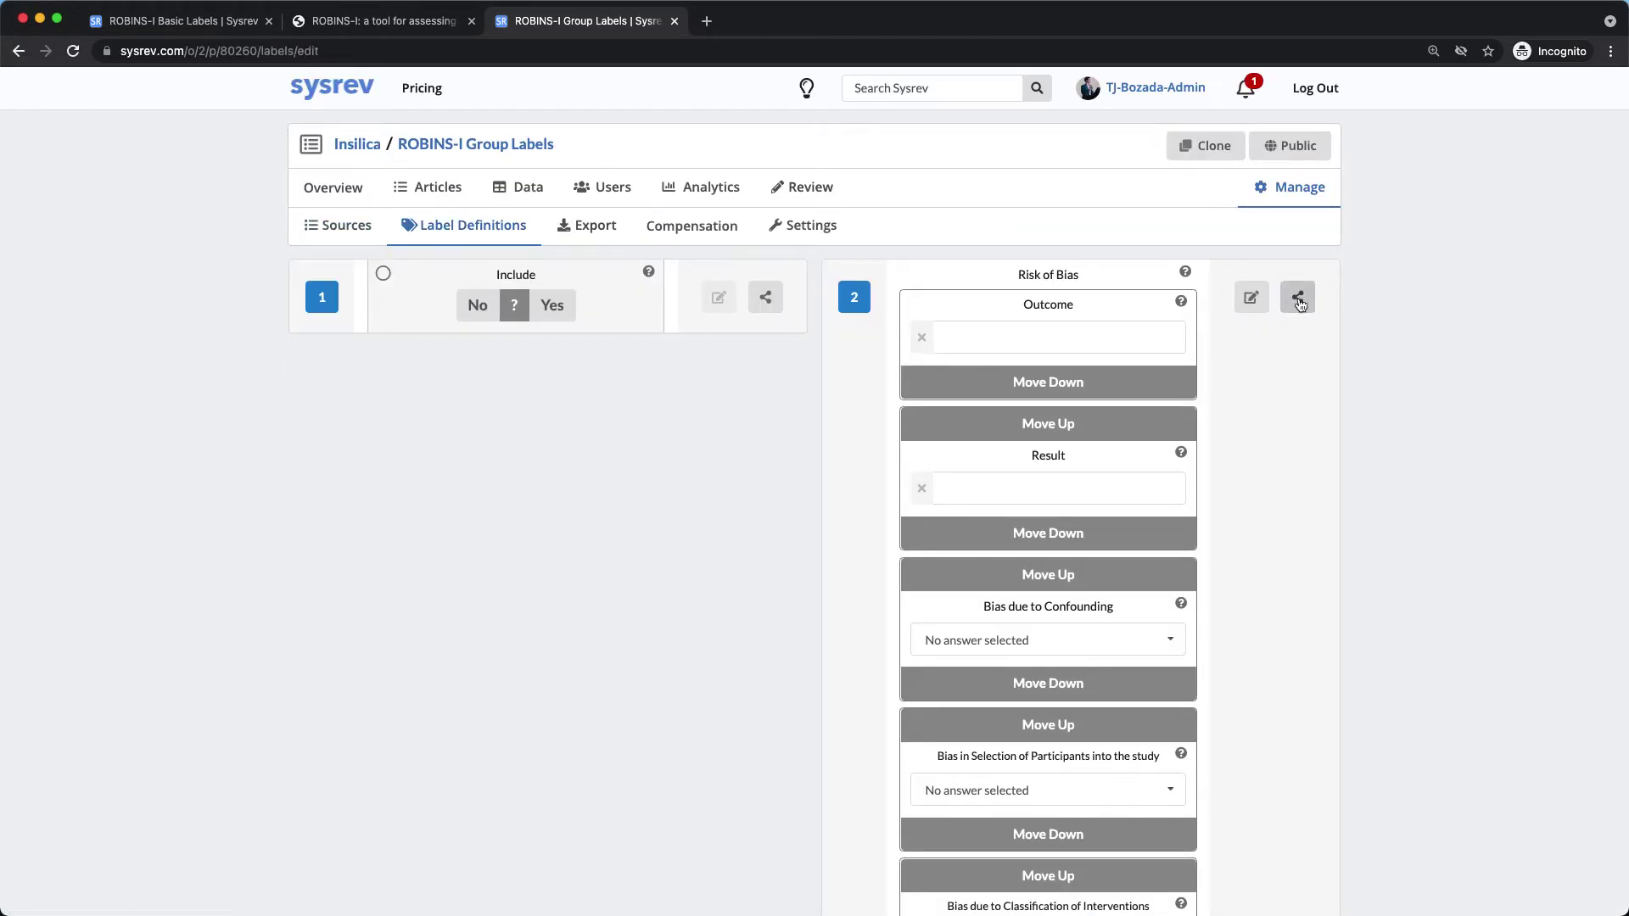
click(1299, 303)
drag(807, 544, 573, 485)
key(cmd+c)
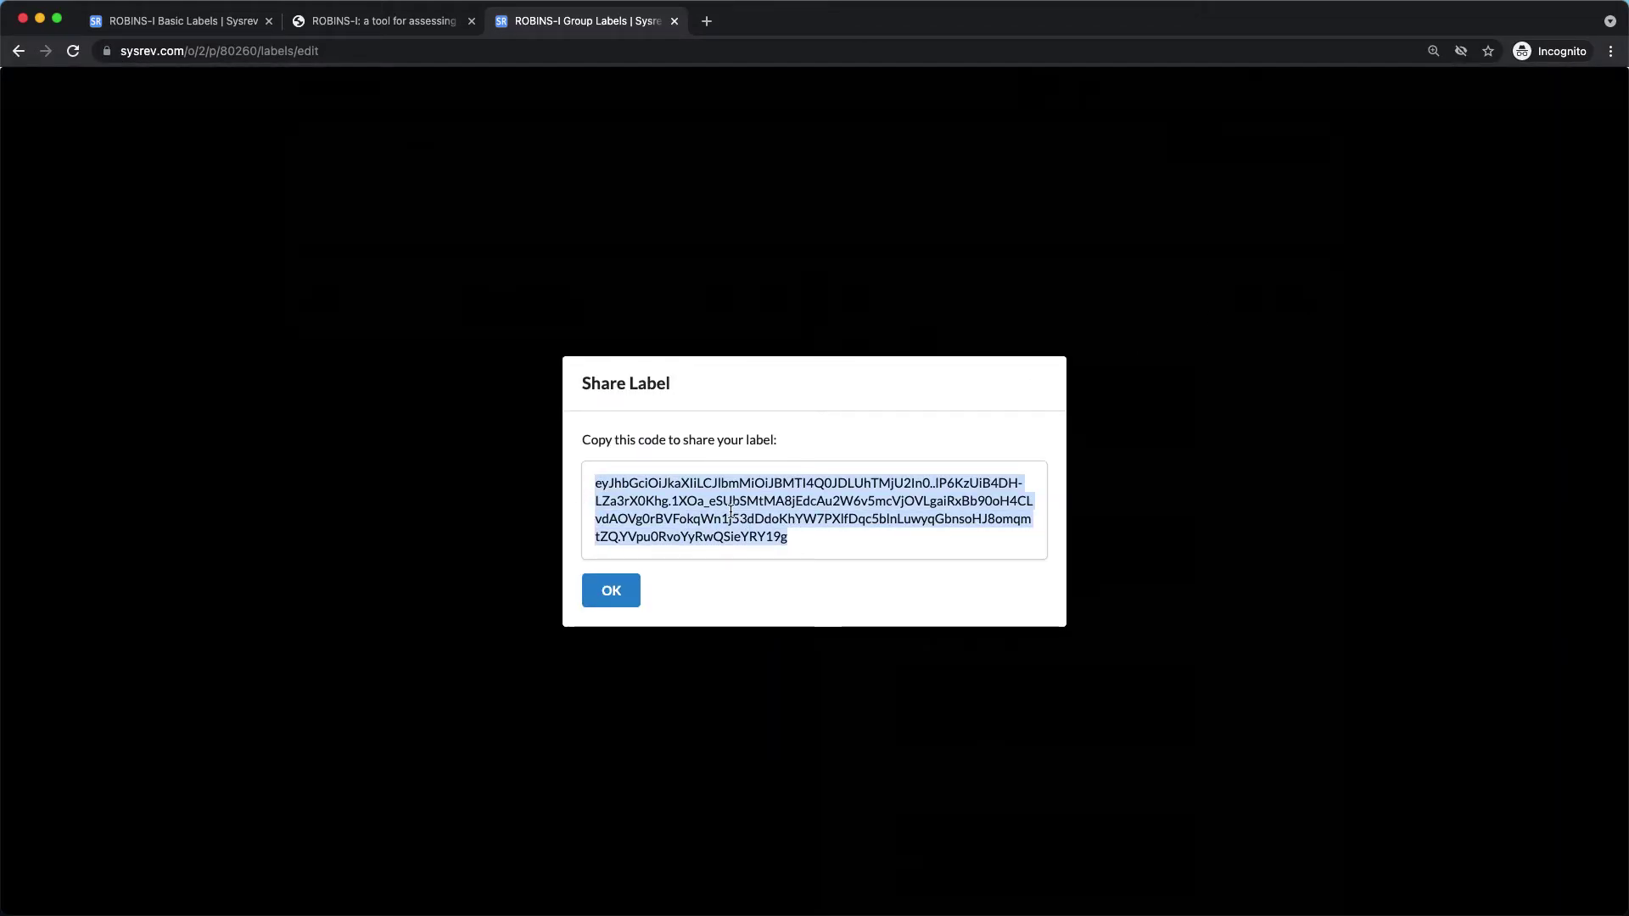
click(609, 591)
click(319, 99)
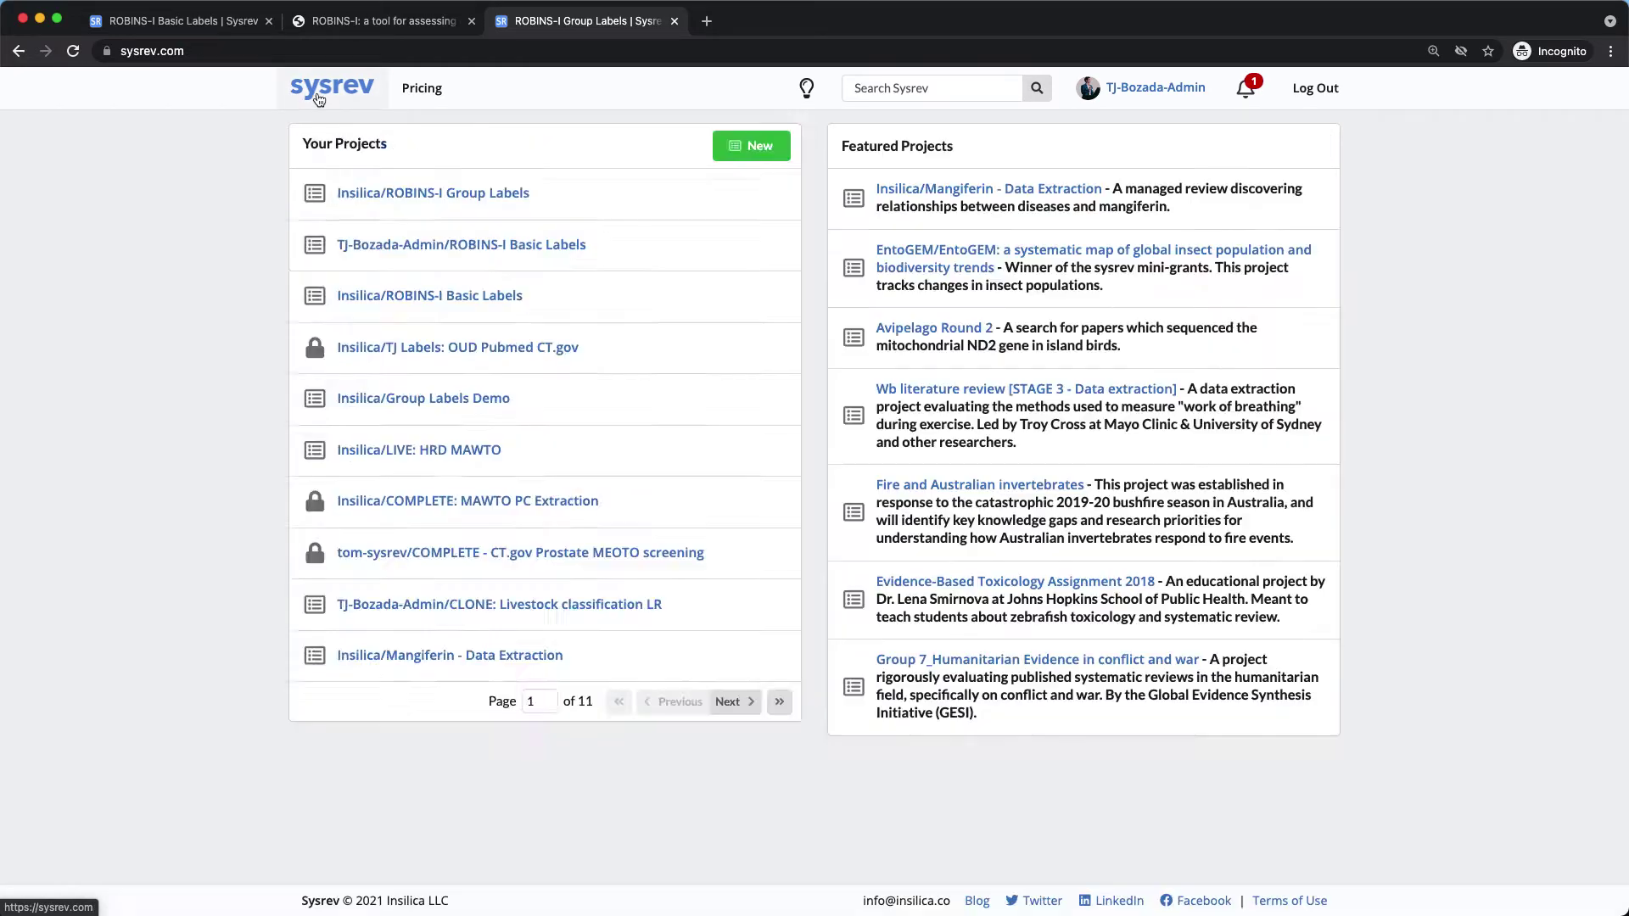
Create a new Sysrev project named 'new project'.
click(736, 145)
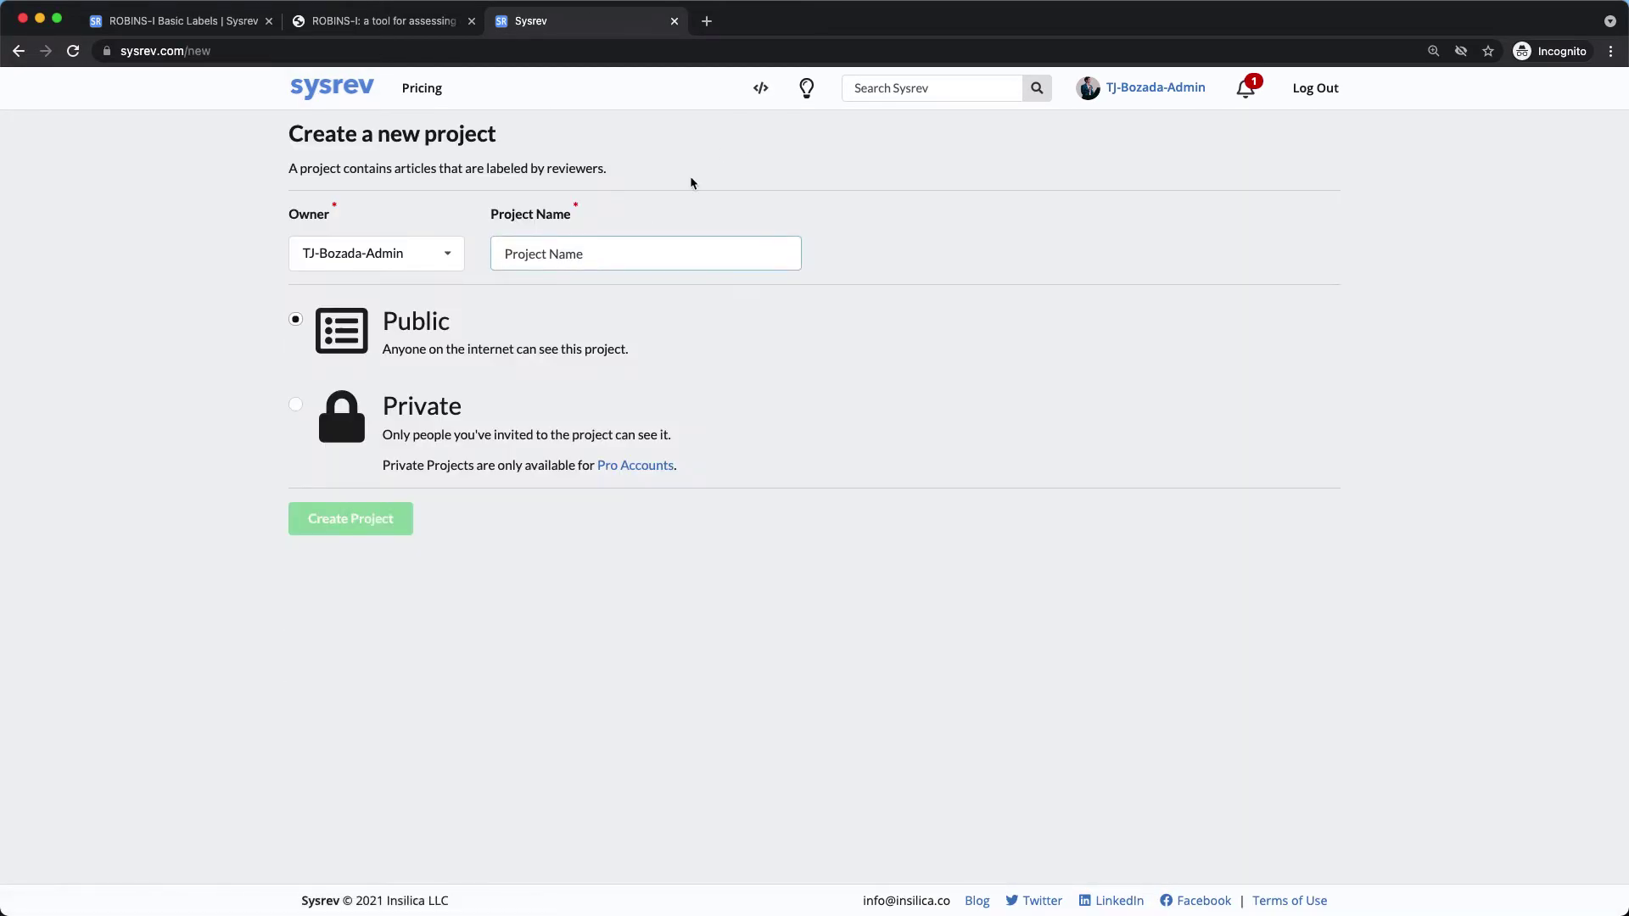
text(new project)
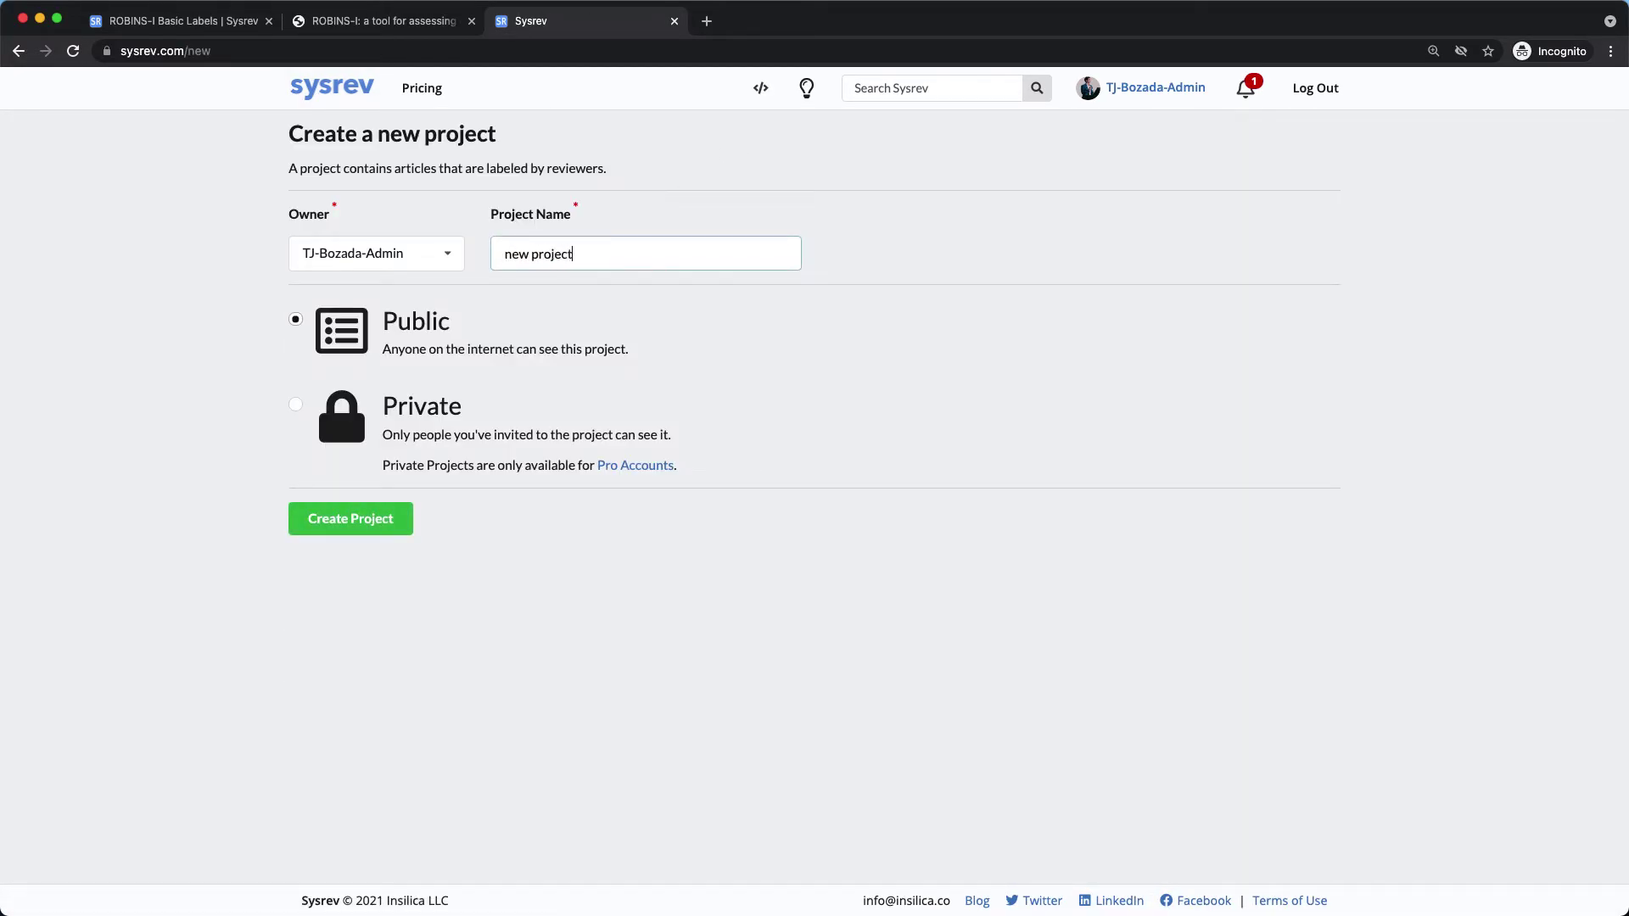
click(386, 517)
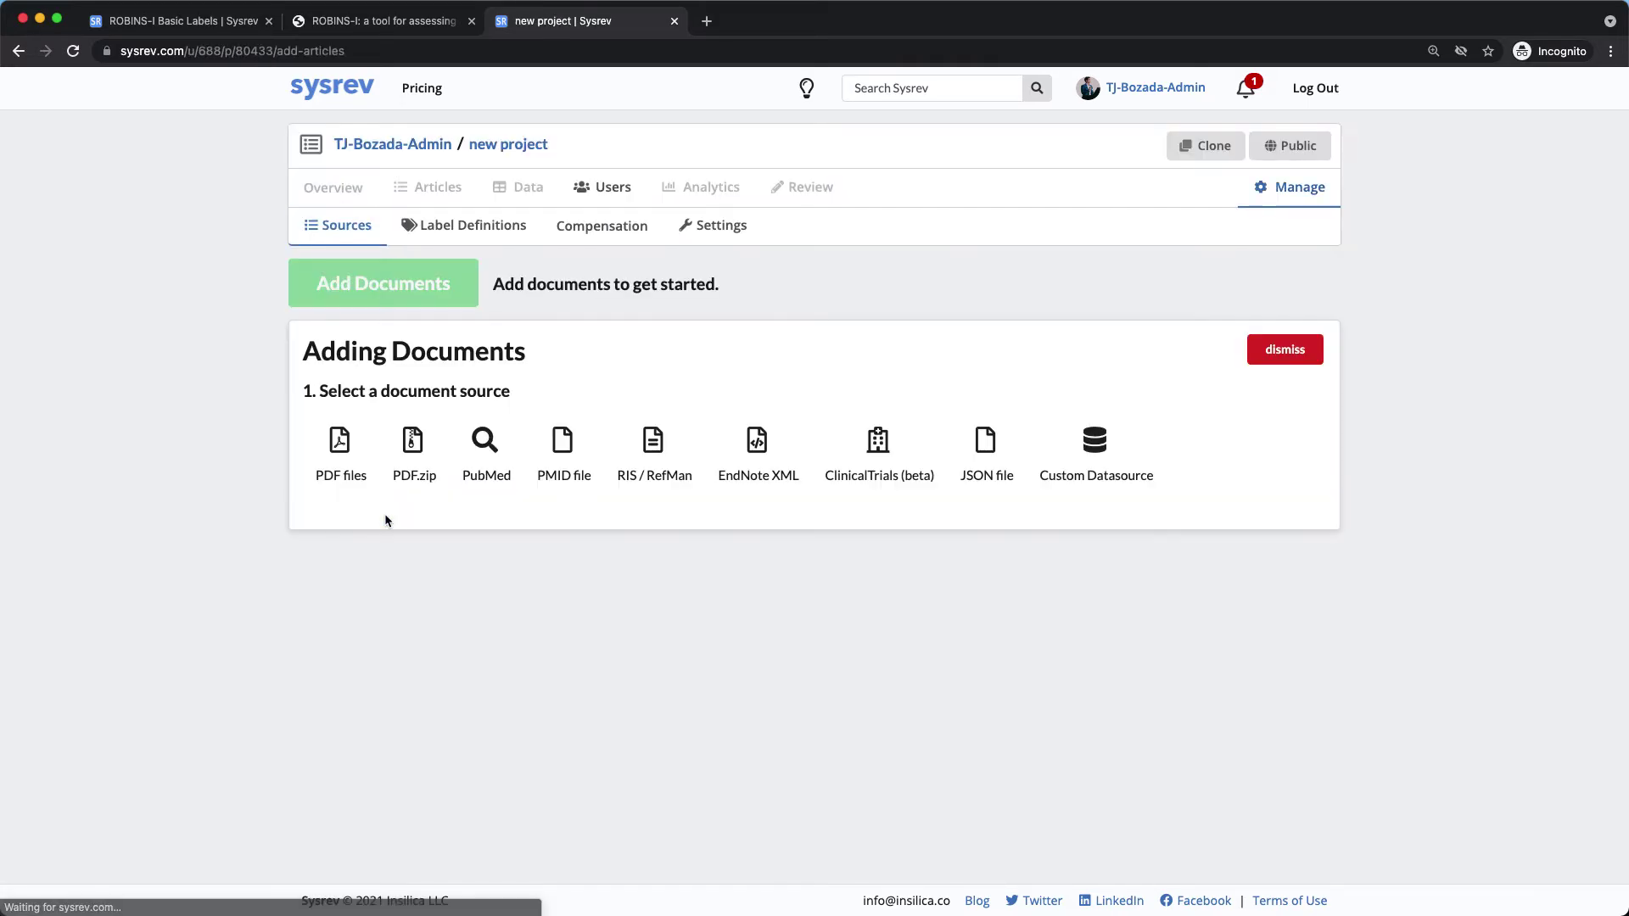
Import the Risk of Bias group label into its label definitions using the copied share code.
click(453, 230)
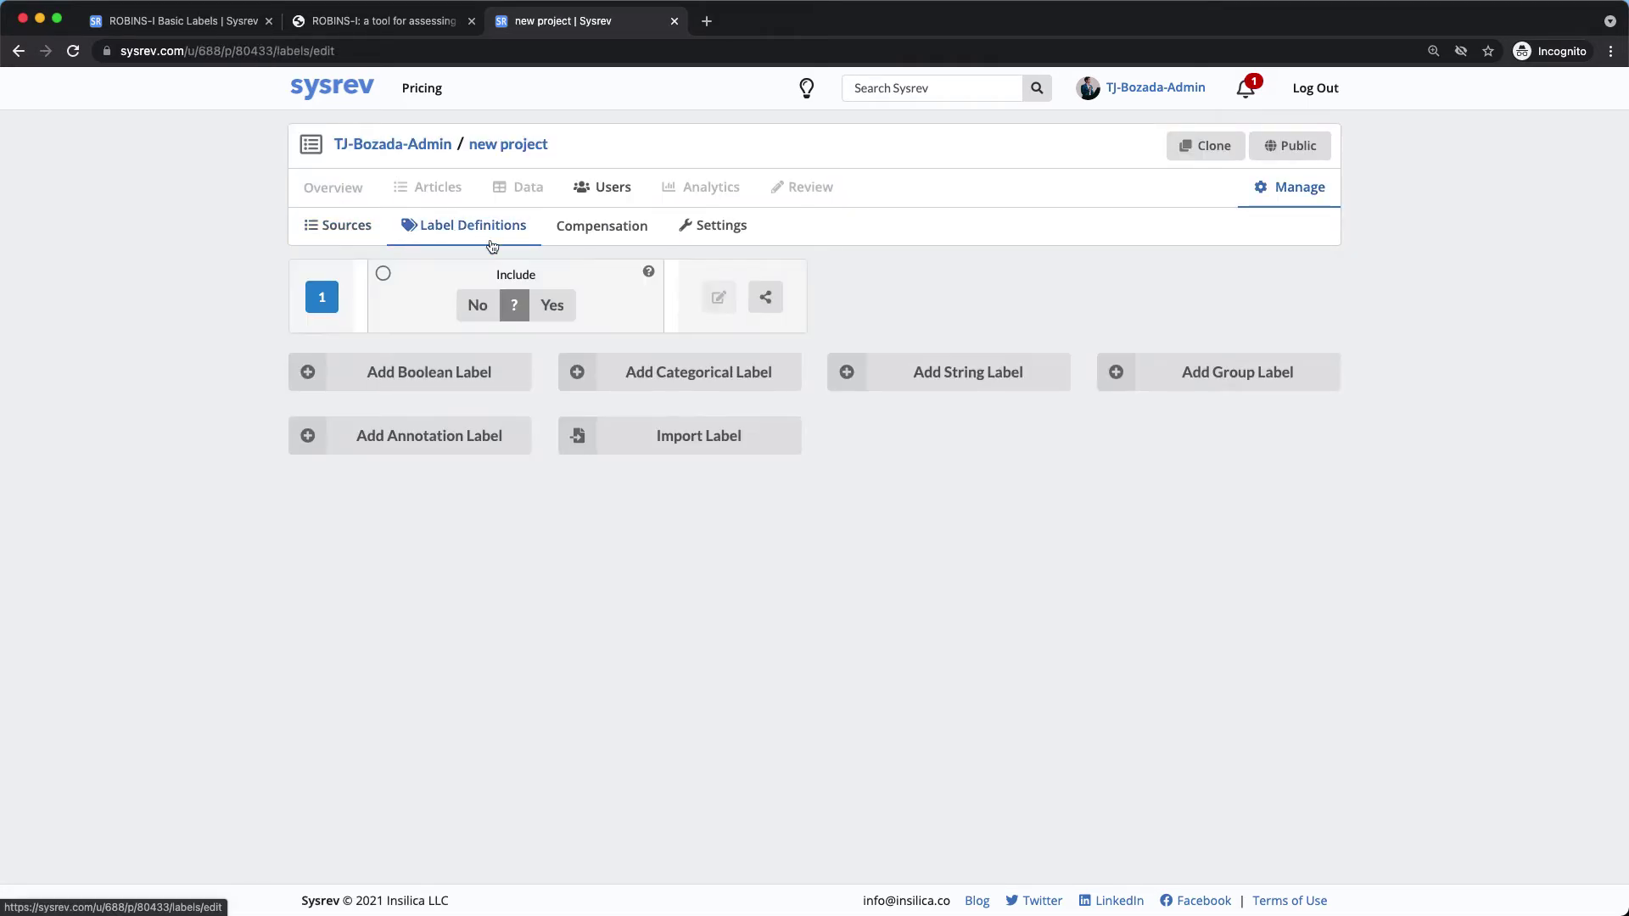
click(709, 446)
click(737, 486)
key(cmd+v)
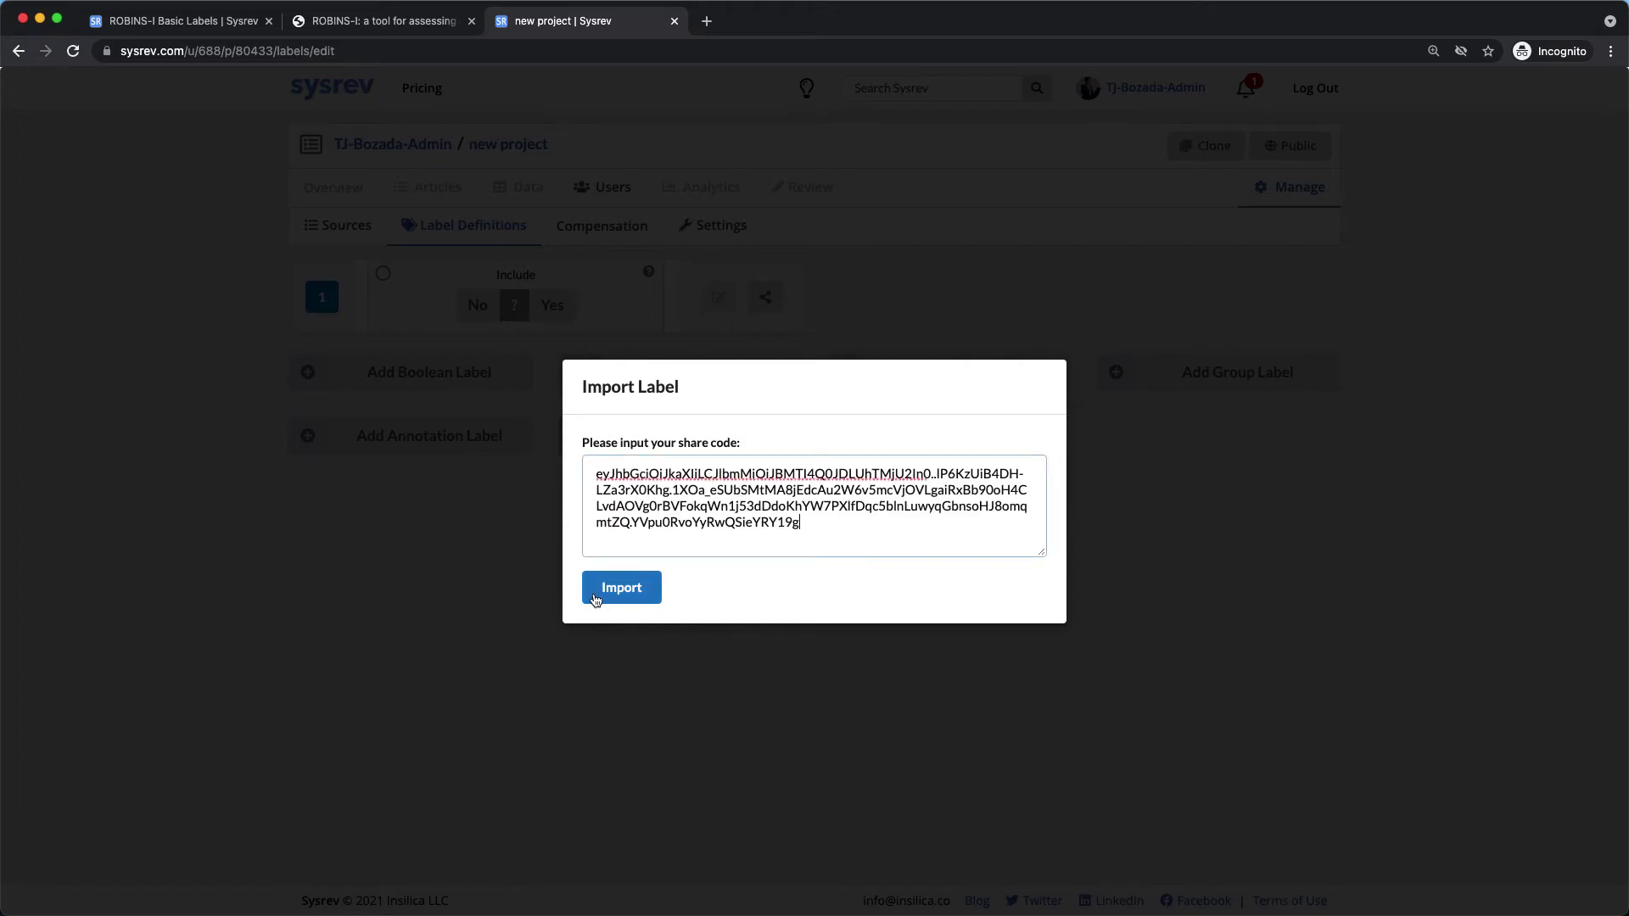
click(595, 601)
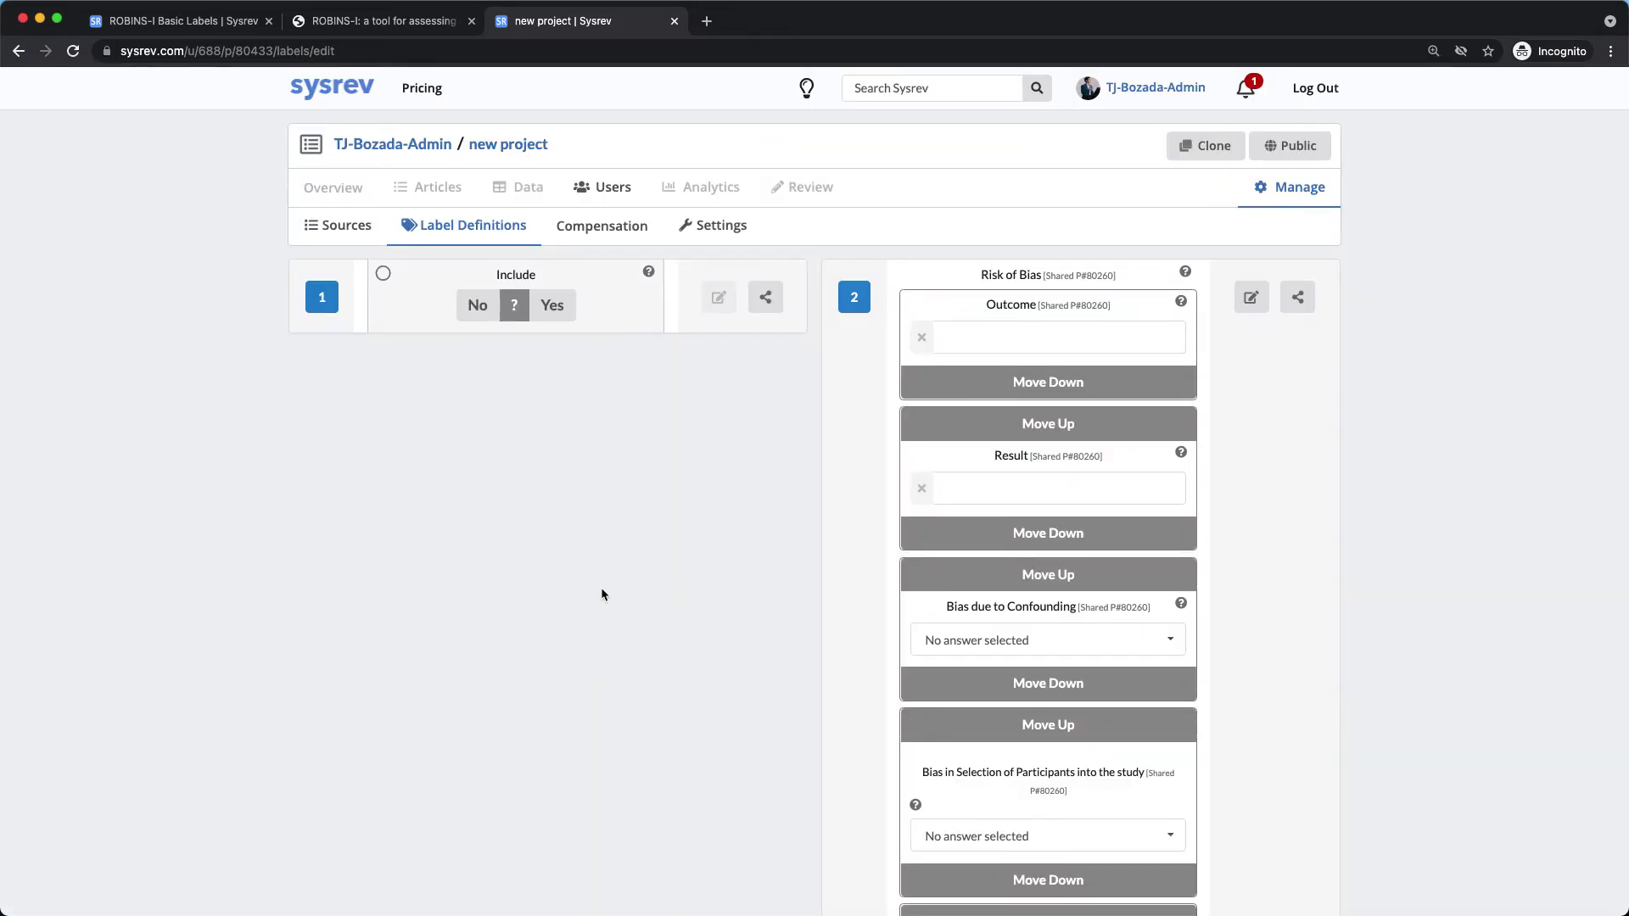